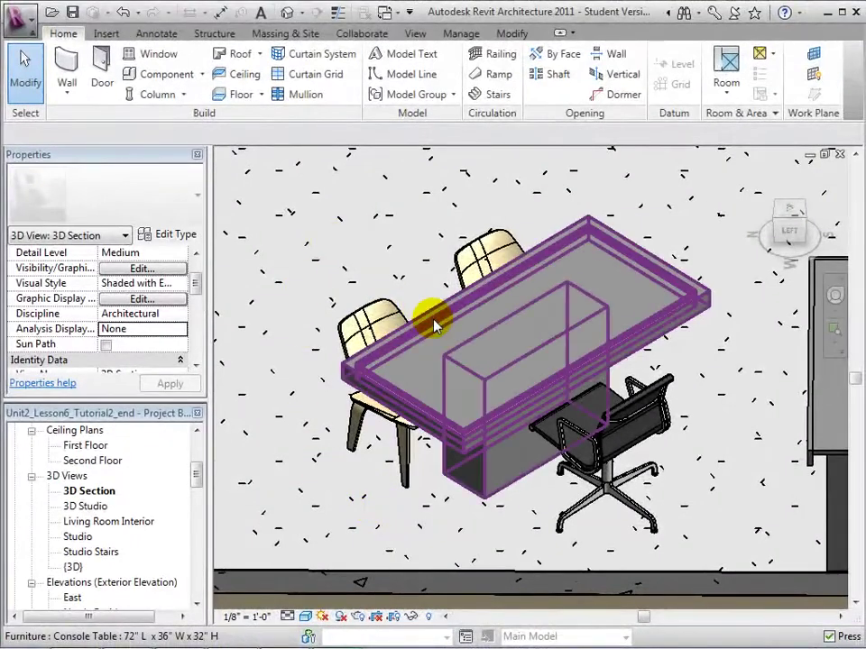
Duplicate the Wood material in the project's materials and name the copy Wood Table
{"action": "left_click", "coordinate": [432, 317]}
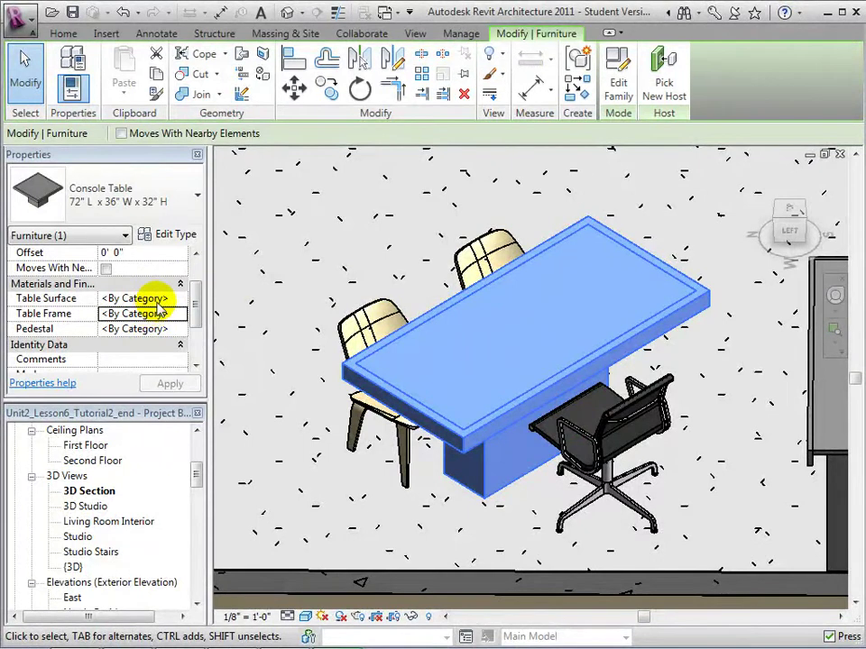
{"action": "left_click", "coordinate": [280, 304]}
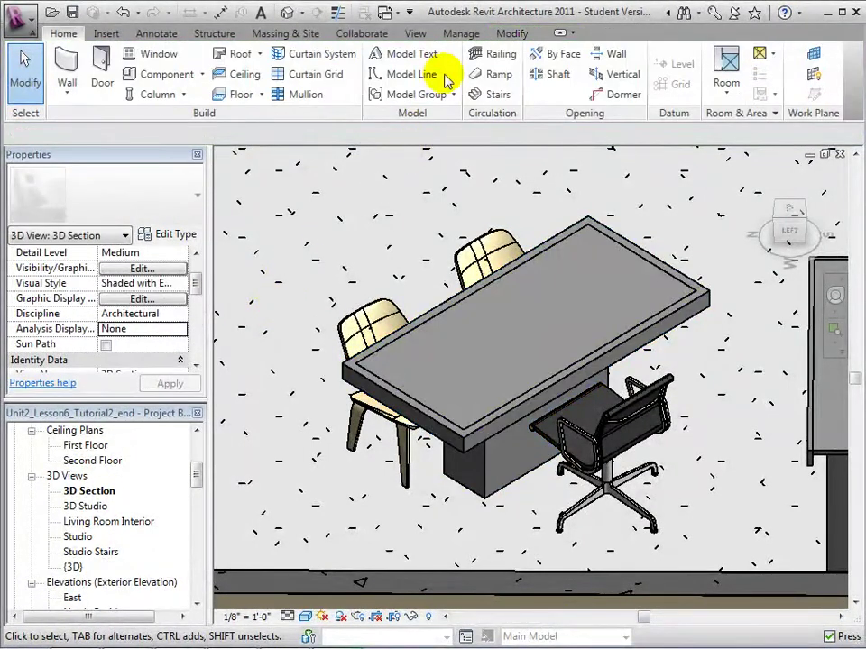
{"action": "left_click", "coordinate": [457, 38]}
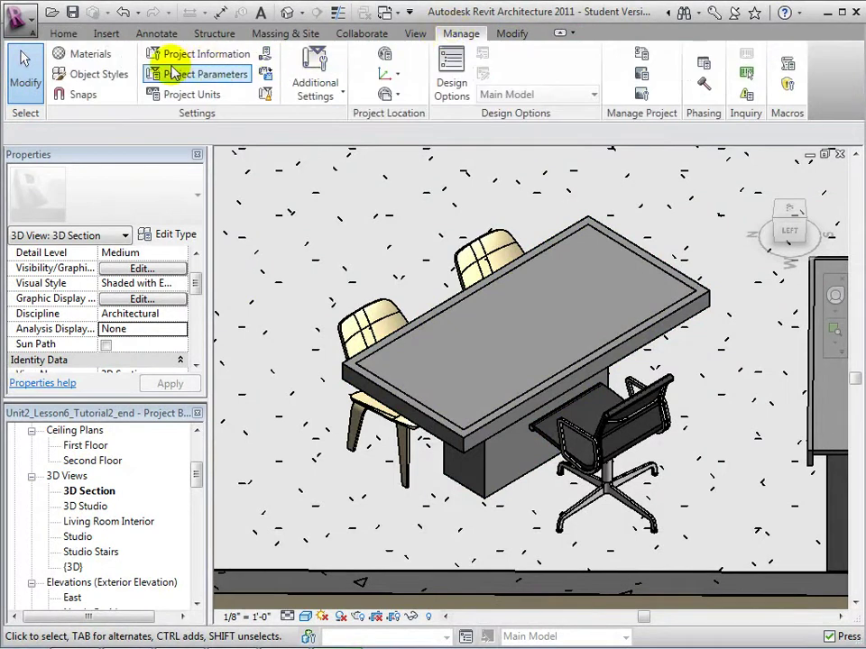
{"action": "left_click", "coordinate": [92, 55]}
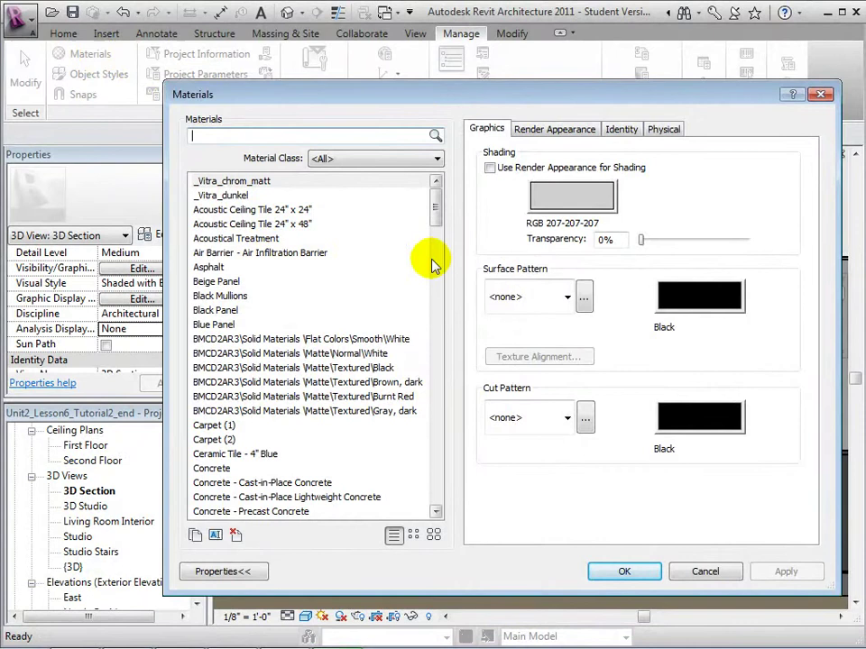
{"action": "mouse_move", "coordinate": [437, 208]}
{"action": "left_mouse_down"}
{"action": "mouse_move", "coordinate": [459, 468]}
{"action": "mouse_move", "coordinate": [443, 457]}
{"action": "left_mouse_up"}
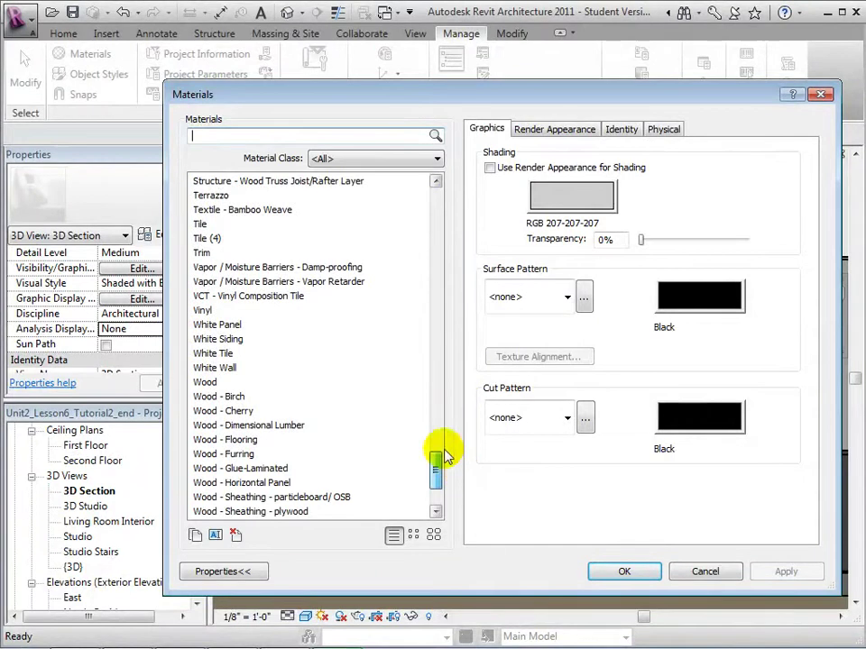
{"action": "left_click", "coordinate": [210, 384]}
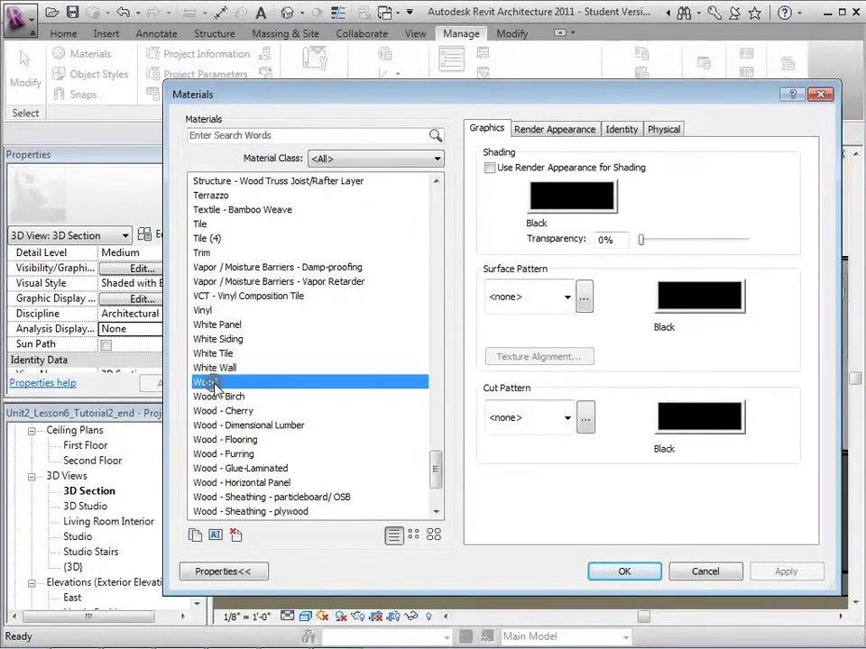
{"action": "left_click", "coordinate": [196, 536]}
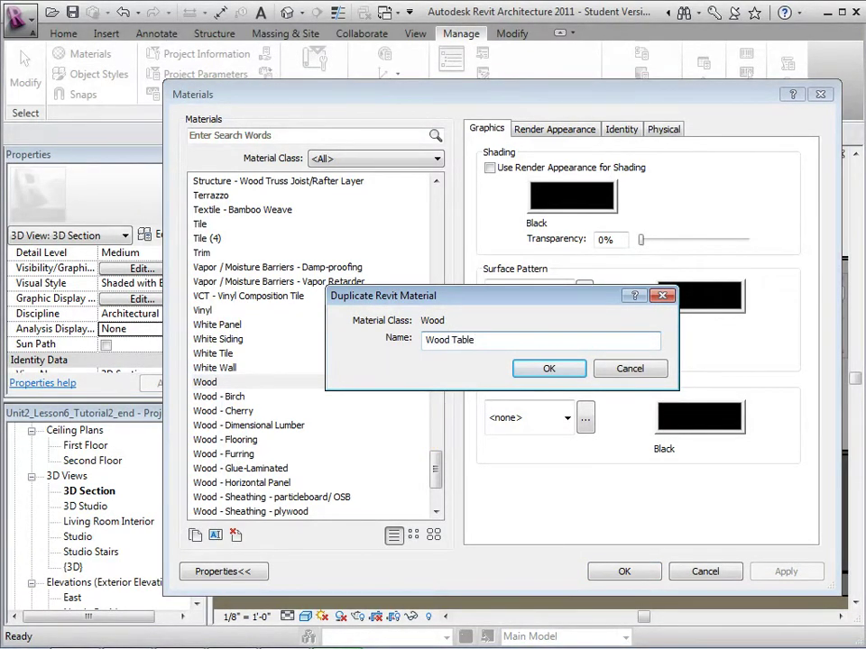
{"action": "key", "text": "Return"}
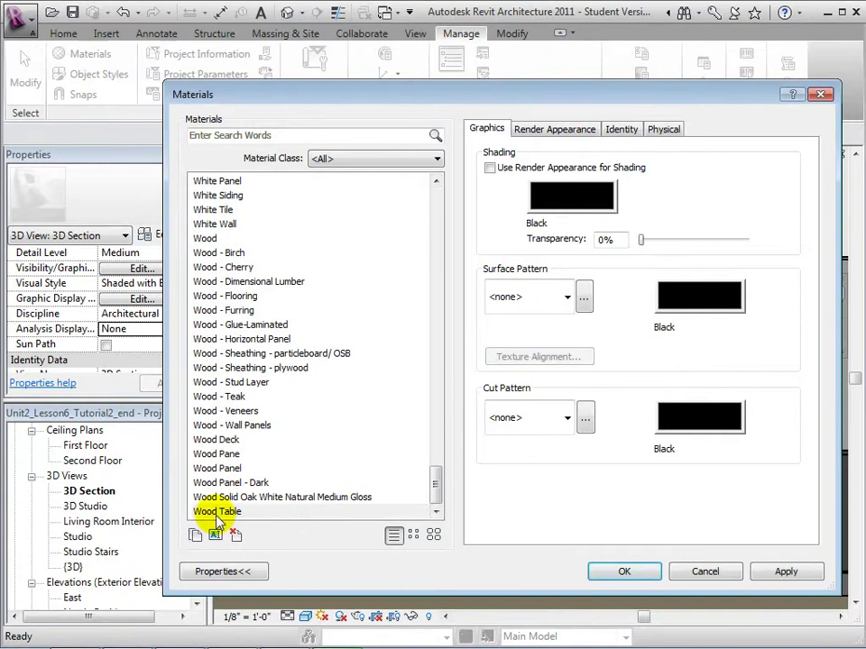
Set the shading color of the Wood Table material to the orange-brown RGB 204-102-000
{"action": "left_click", "coordinate": [216, 514]}
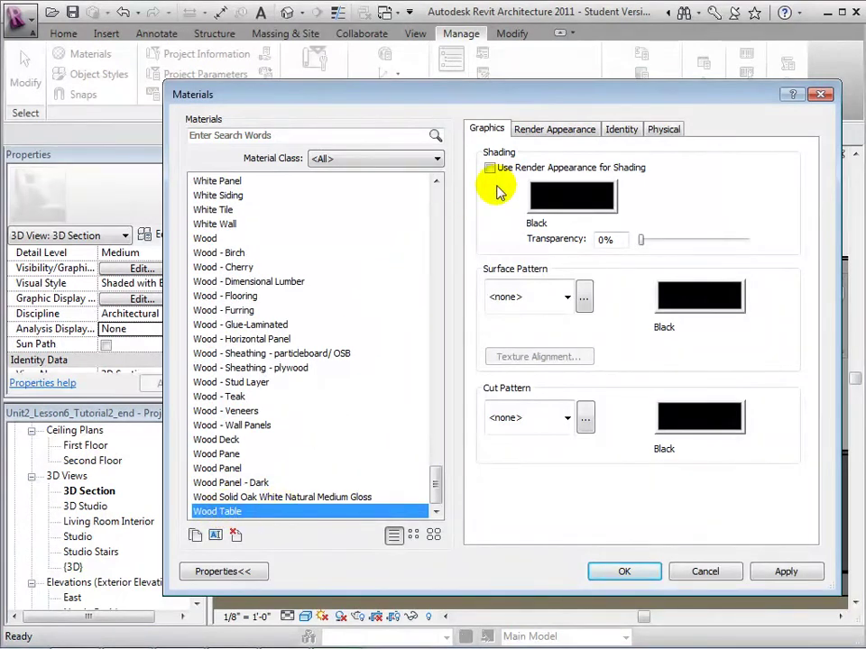
{"action": "left_click", "coordinate": [559, 201]}
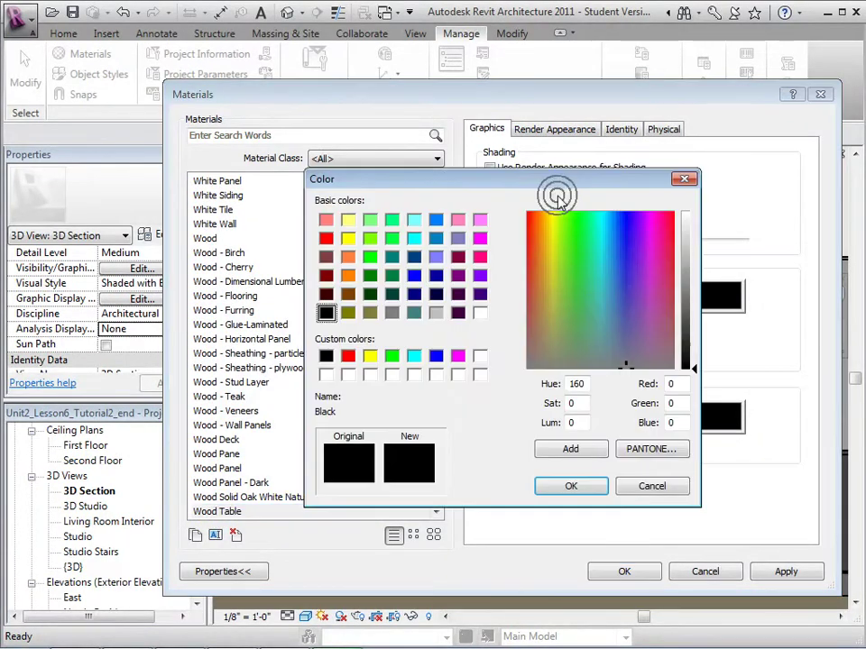
{"action": "left_click", "coordinate": [348, 294]}
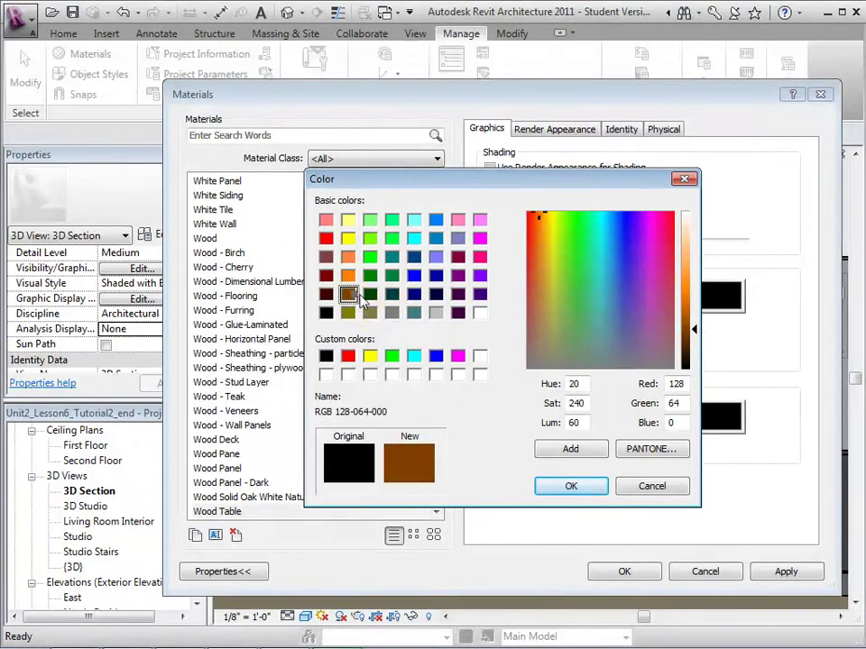
{"action": "mouse_move", "coordinate": [694, 333]}
{"action": "left_mouse_down"}
{"action": "mouse_move", "coordinate": [694, 294]}
{"action": "mouse_move", "coordinate": [697, 313]}
{"action": "left_mouse_up"}
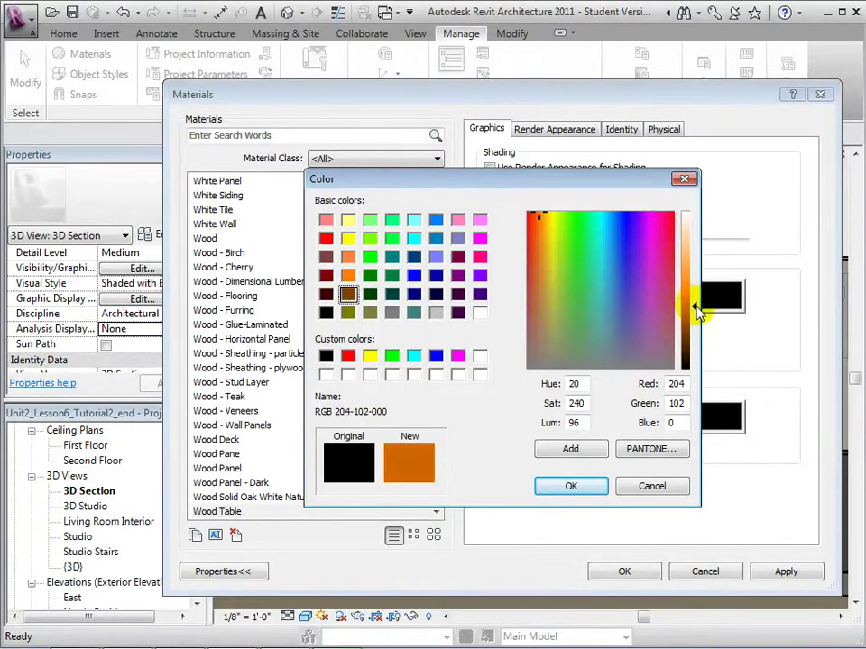
{"action": "left_click", "coordinate": [570, 488]}
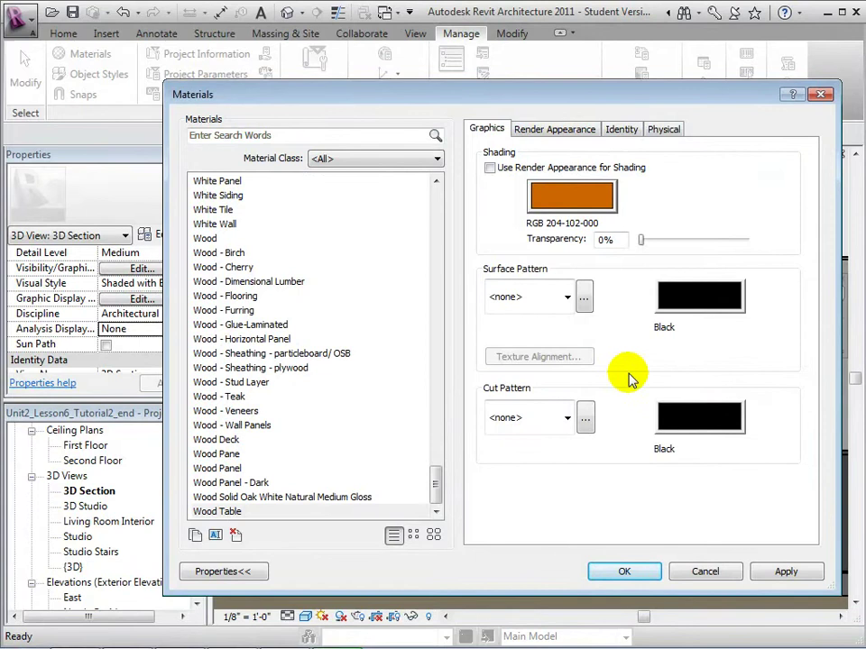
Give the Wood Table material the Wood 1 surface pattern and accept the material changes
{"action": "left_click", "coordinate": [572, 300]}
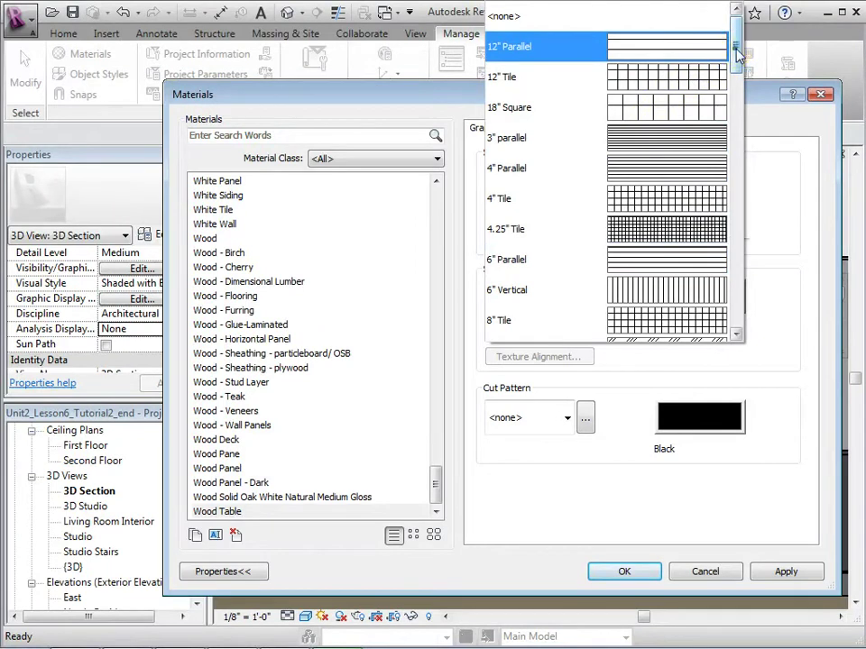
{"action": "left_click_drag", "start_coordinate": [736, 49], "coordinate": [745, 301]}
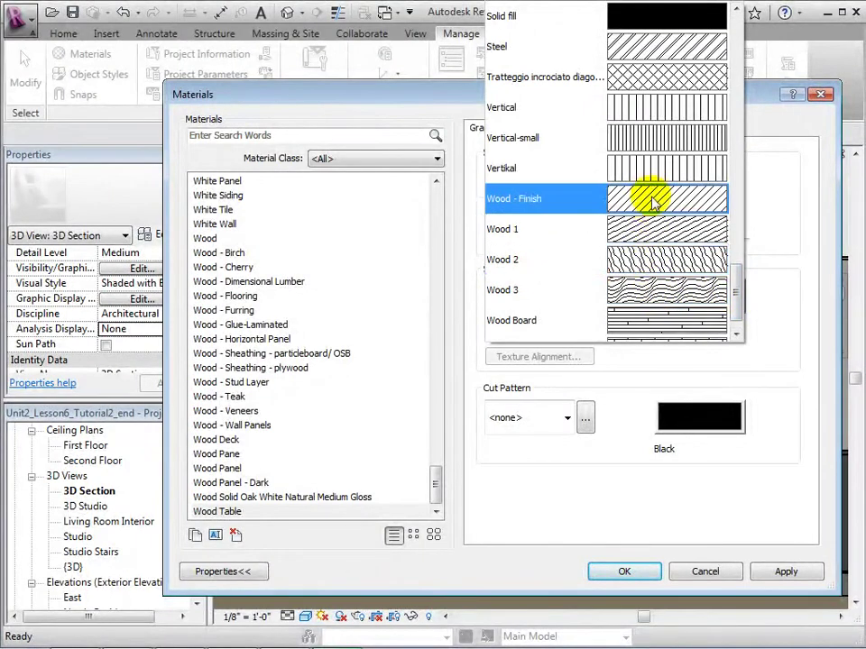
{"action": "left_click", "coordinate": [644, 232]}
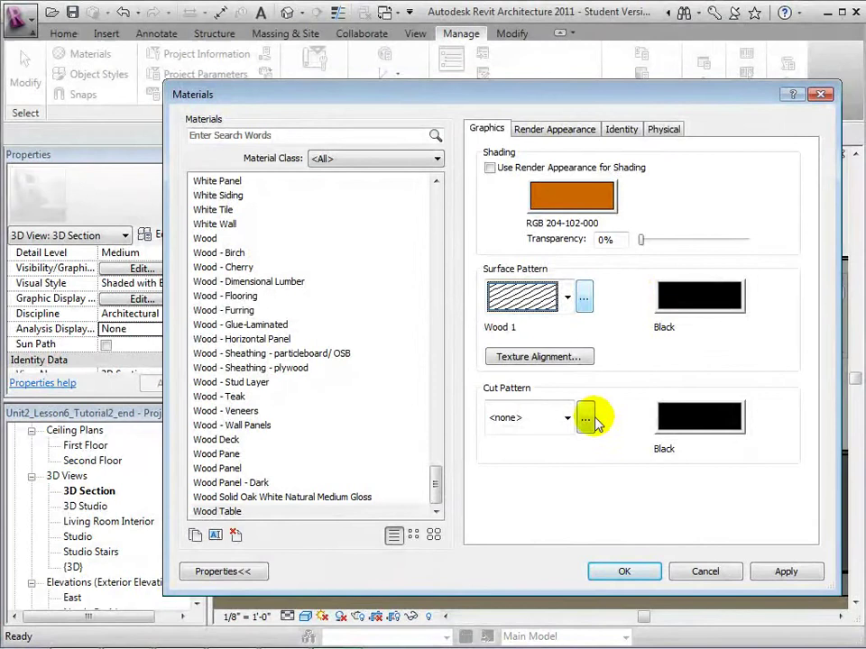
{"action": "left_click", "coordinate": [622, 571]}
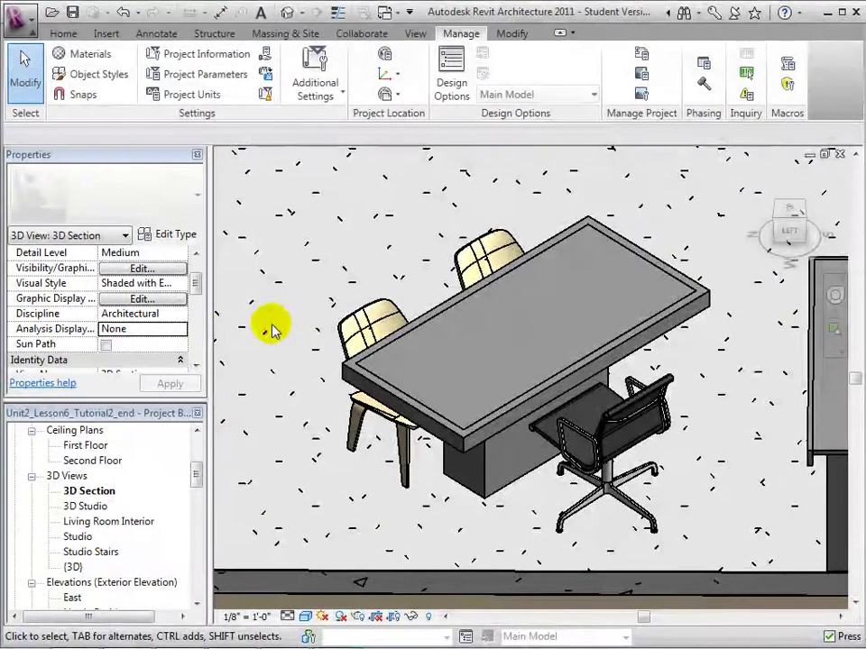
Assign the Wood Table material to the console table's Table Frame parameter
{"action": "left_click", "coordinate": [352, 368]}
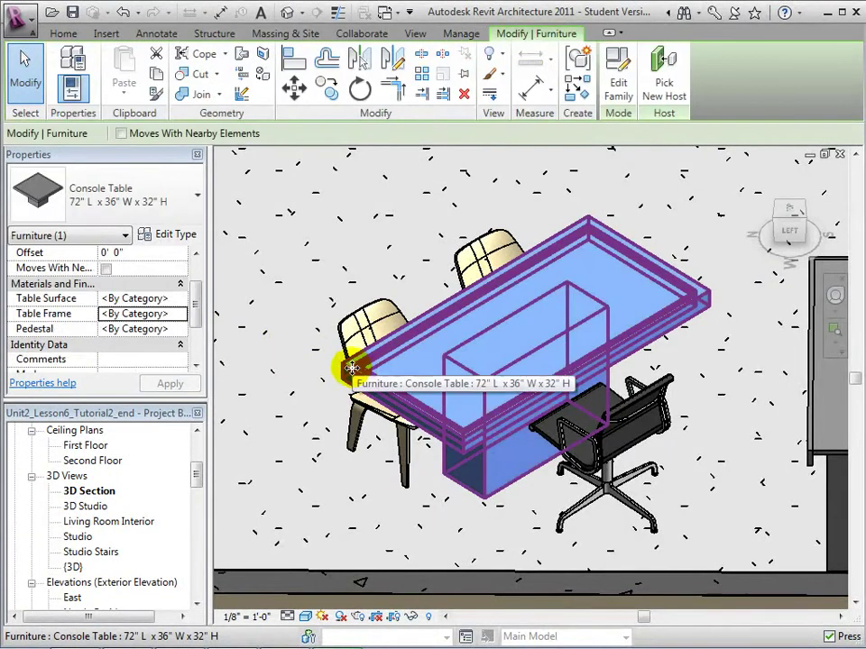
{"action": "left_click", "coordinate": [178, 315]}
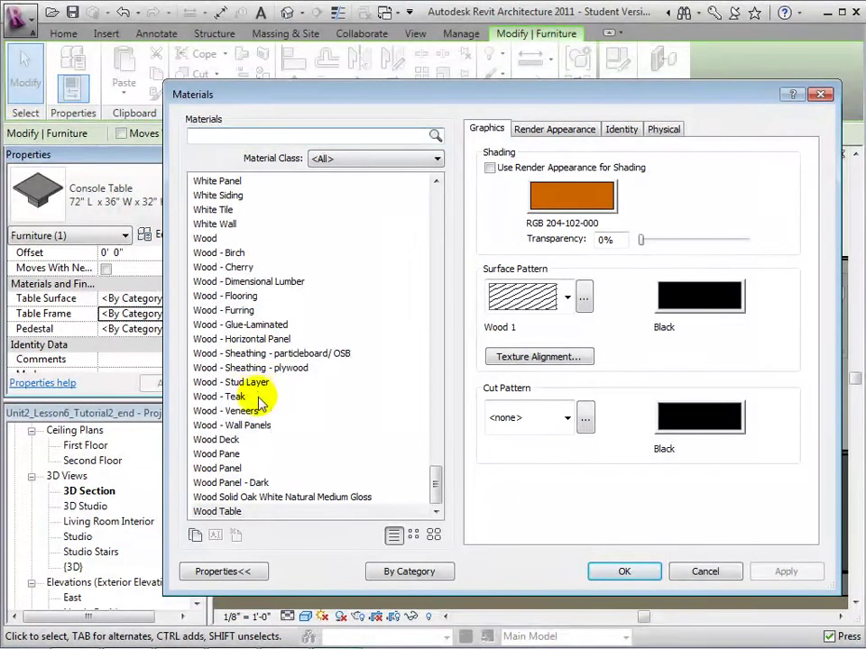
{"action": "left_click", "coordinate": [236, 513]}
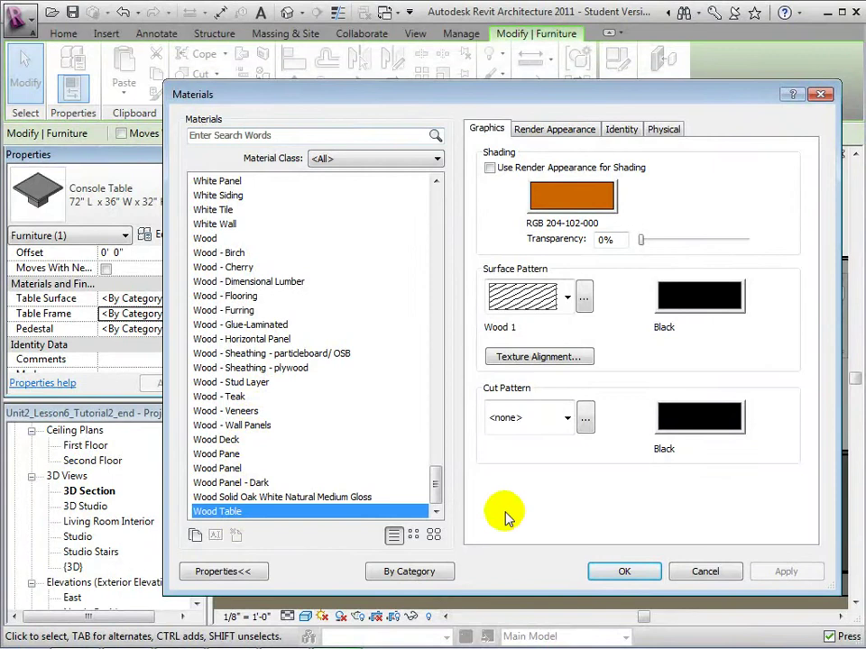
{"action": "left_click", "coordinate": [647, 572]}
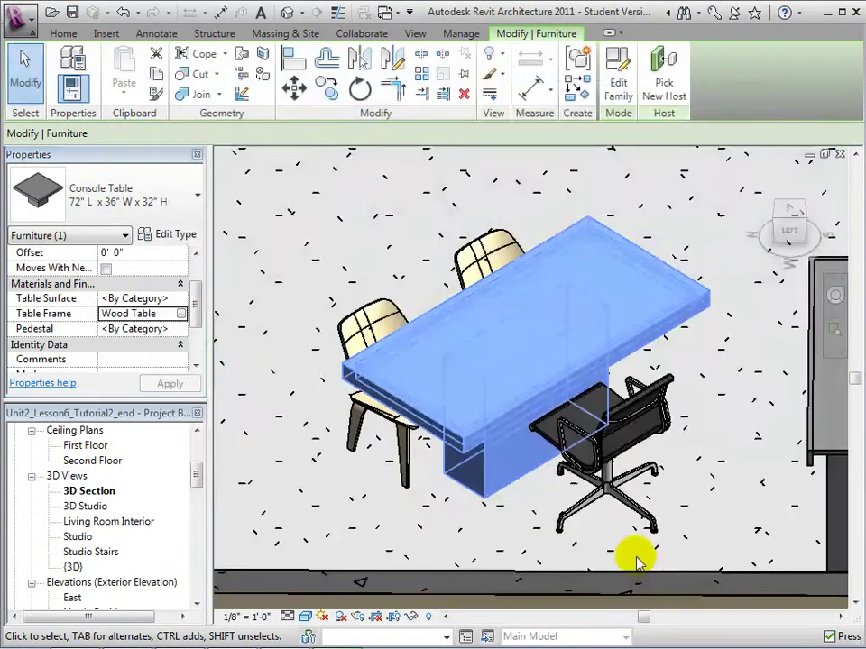
{"action": "left_click", "coordinate": [337, 498]}
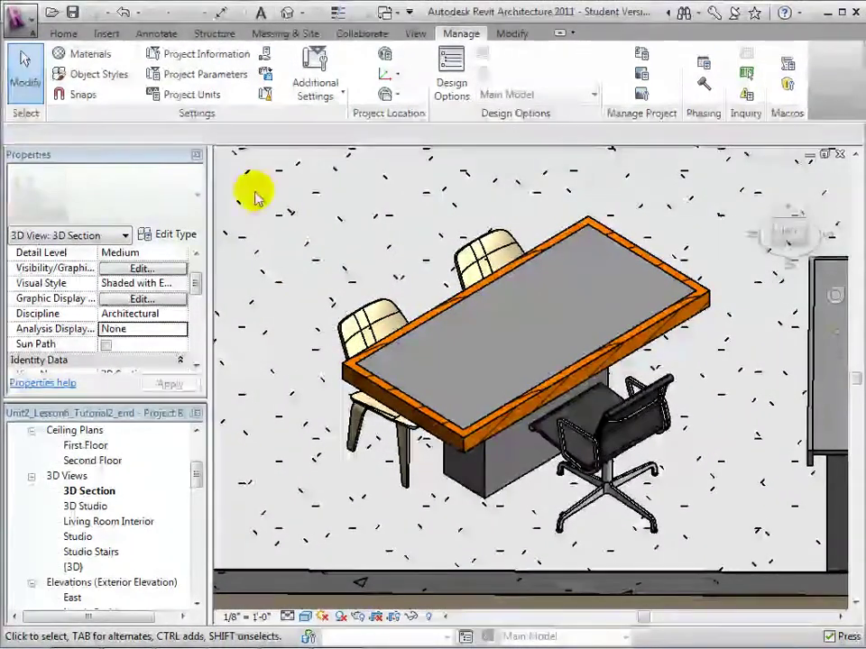
Duplicate the Glass material in the project's materials and name the copy Glass Table
{"action": "left_click", "coordinate": [85, 56]}
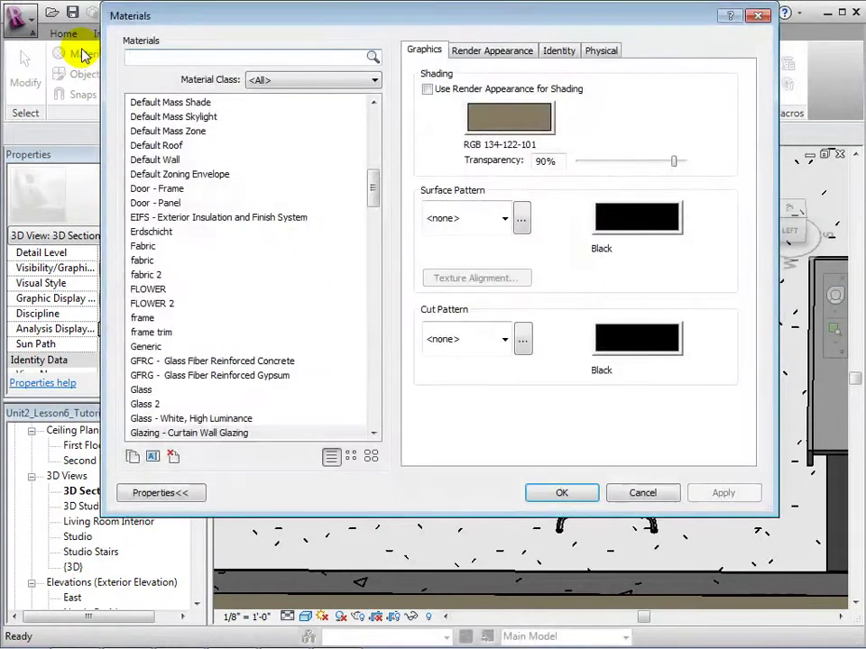
{"action": "left_click", "coordinate": [142, 390]}
{"action": "left_click", "coordinate": [132, 456]}
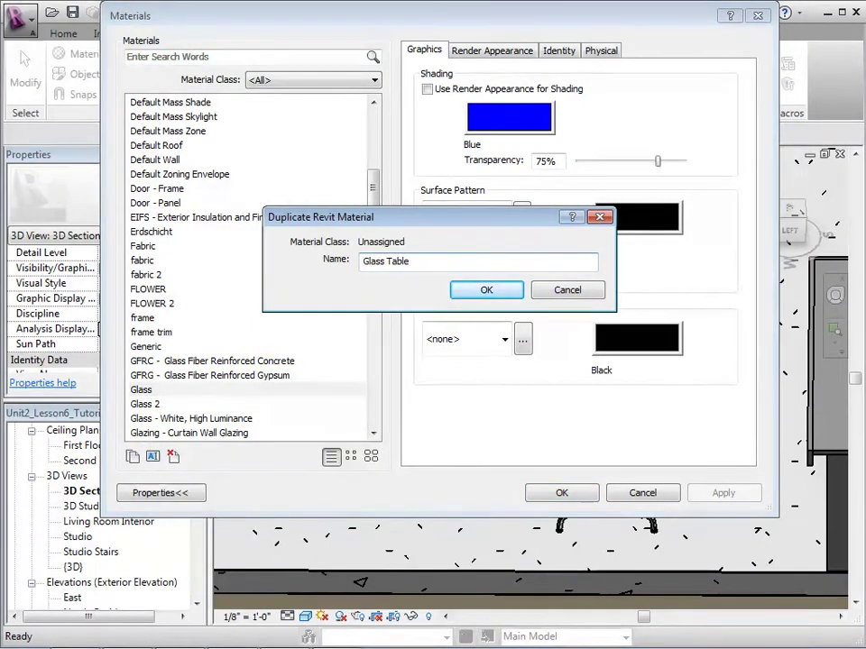
{"action": "key", "text": "Return"}
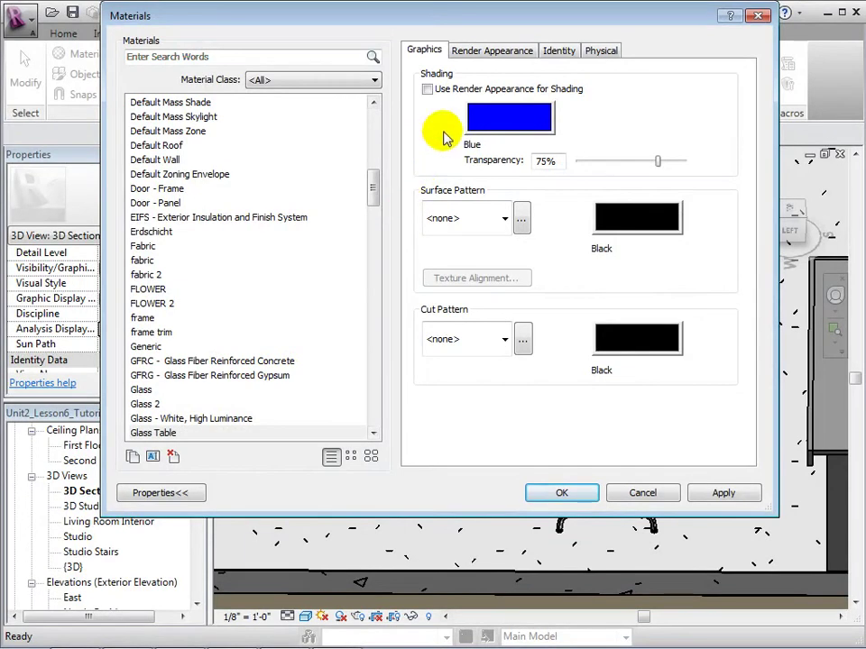
Replace the Glass Table material's render appearance with Frosted - Blue from the Glass category of the Autodesk Library
{"action": "left_click", "coordinate": [477, 53]}
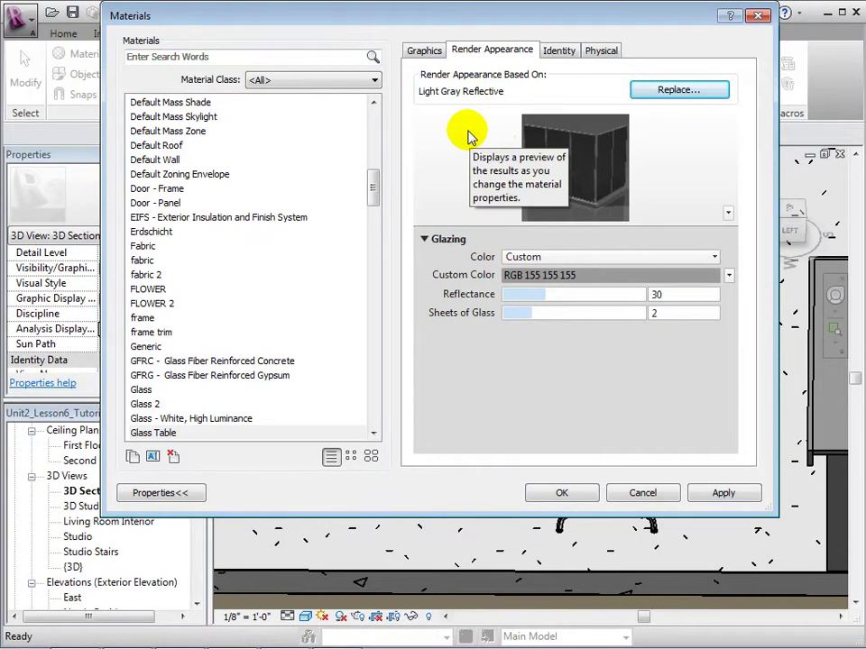
{"action": "left_click", "coordinate": [677, 91]}
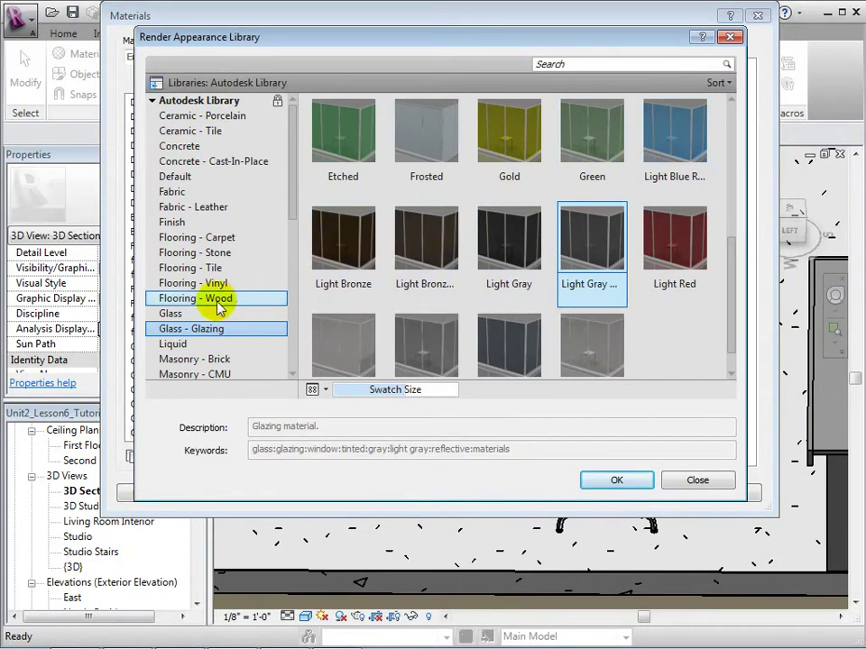
{"action": "left_click", "coordinate": [170, 313]}
{"action": "scroll", "coordinate": [510, 210], "scroll_direction": "down", "scroll_amount": 1}
{"action": "scroll", "coordinate": [715, 139], "scroll_direction": "up", "scroll_amount": 1}
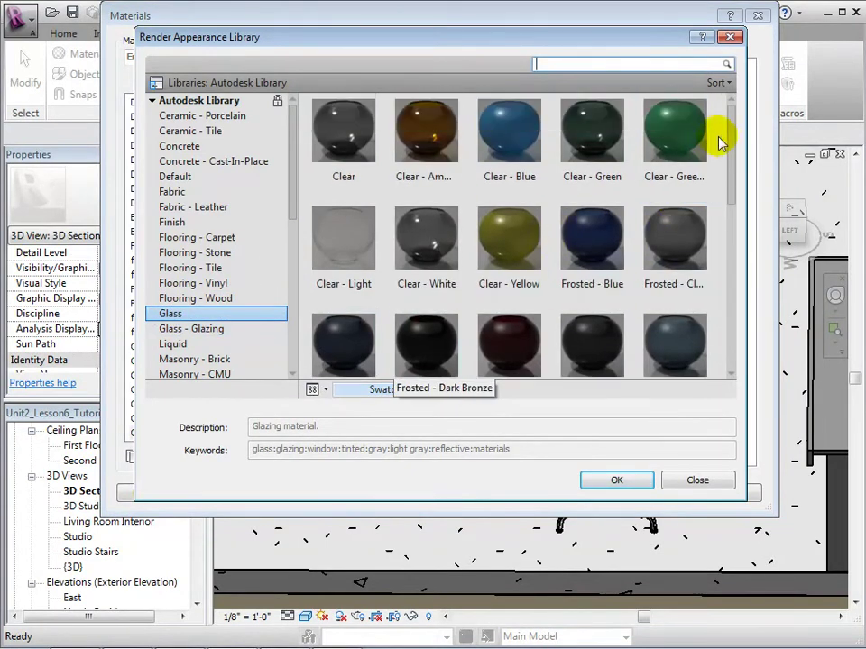
{"action": "mouse_move", "coordinate": [733, 138]}
{"action": "left_mouse_down"}
{"action": "mouse_move", "coordinate": [731, 127]}
{"action": "mouse_move", "coordinate": [739, 317]}
{"action": "mouse_move", "coordinate": [732, 127]}
{"action": "left_mouse_up"}
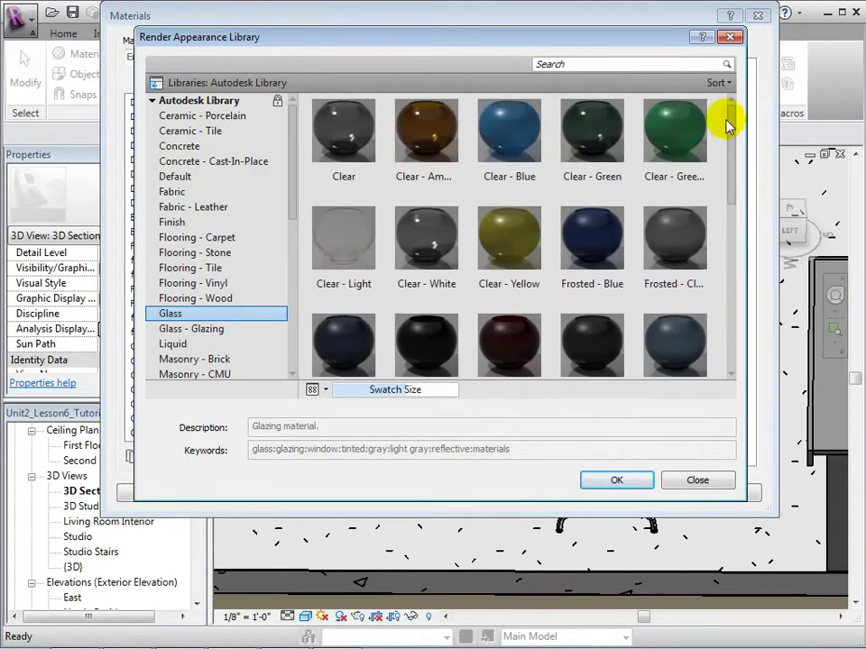
{"action": "left_click", "coordinate": [586, 245]}
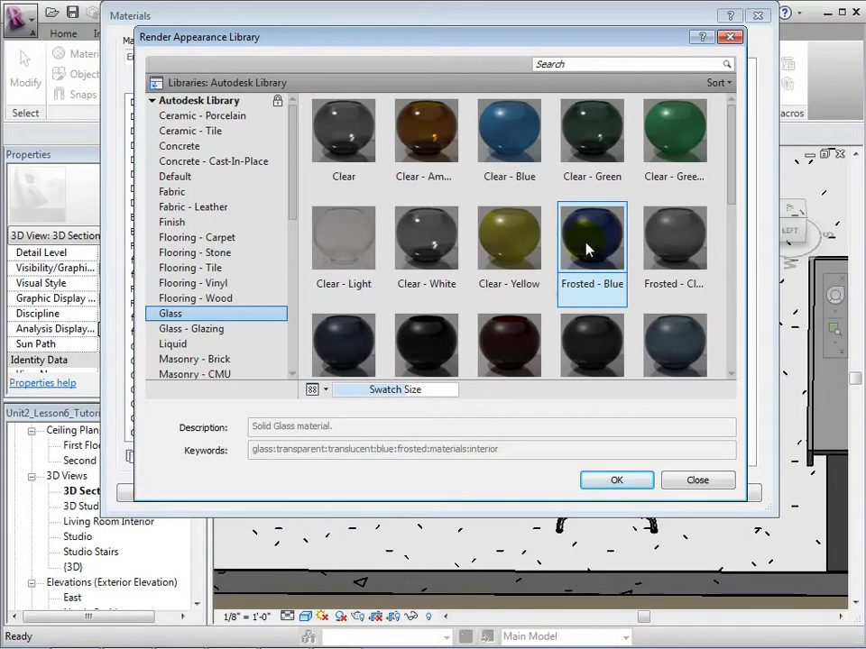
{"action": "scroll", "coordinate": [586, 248], "scroll_direction": "down", "scroll_amount": 1}
{"action": "left_click", "coordinate": [613, 480]}
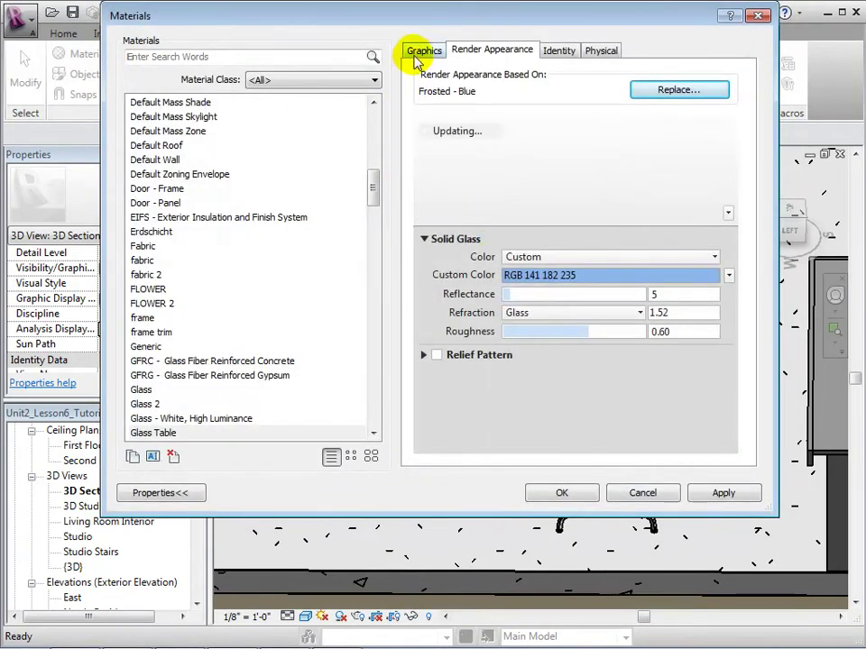
Make the Glass Table material use its render appearance for shading and accept the material changes
{"action": "left_click", "coordinate": [421, 51]}
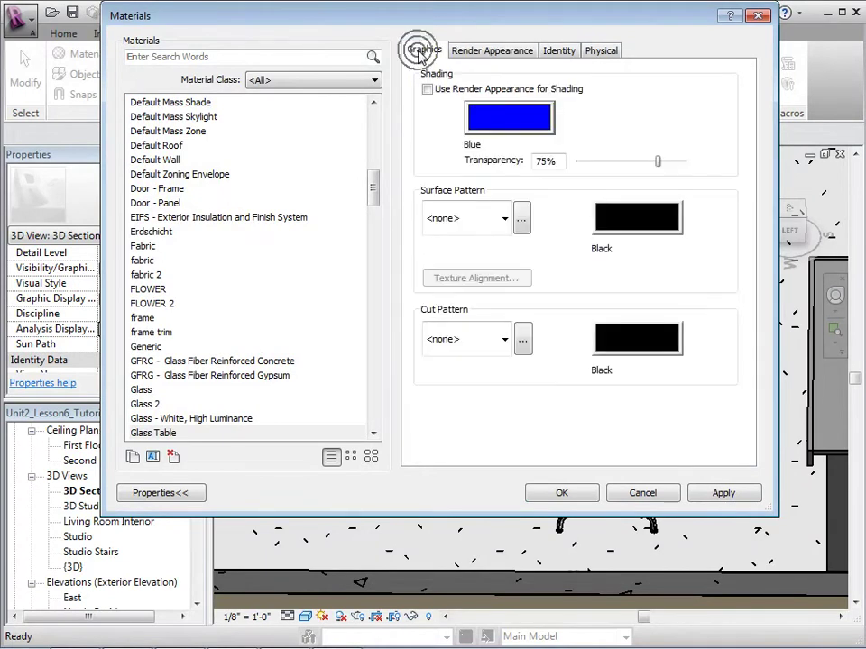
{"action": "left_click", "coordinate": [480, 113]}
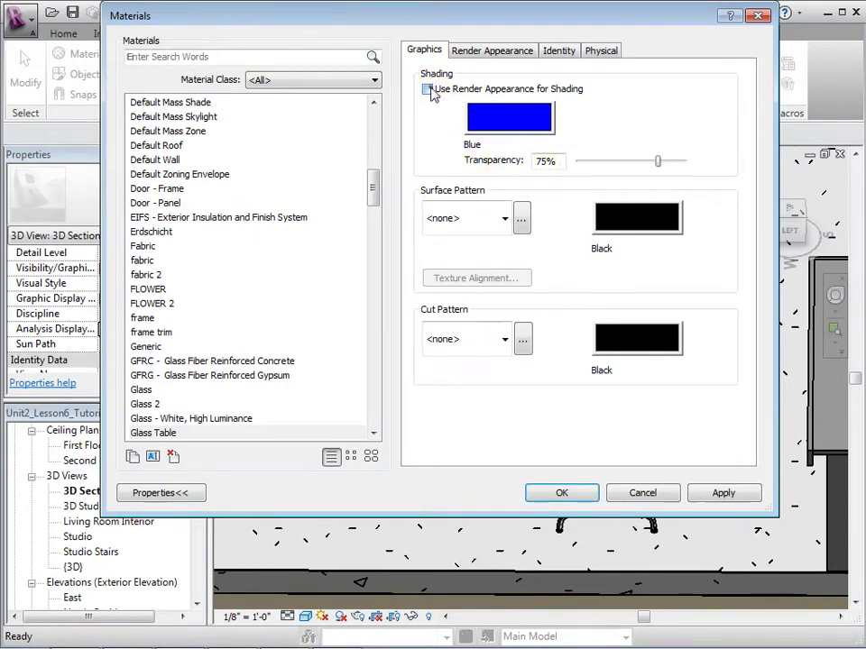
{"action": "left_click", "coordinate": [428, 89]}
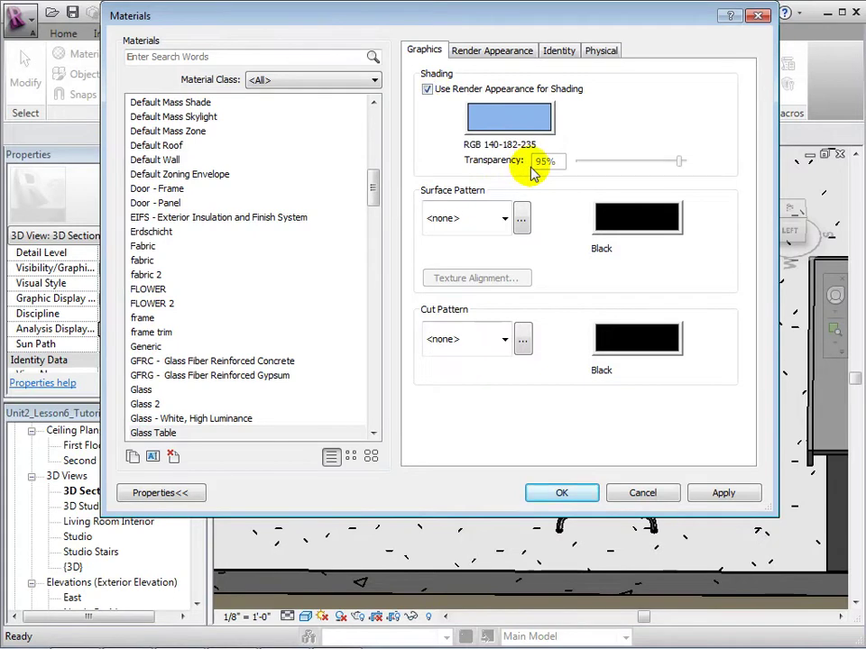
{"action": "left_click", "coordinate": [550, 493]}
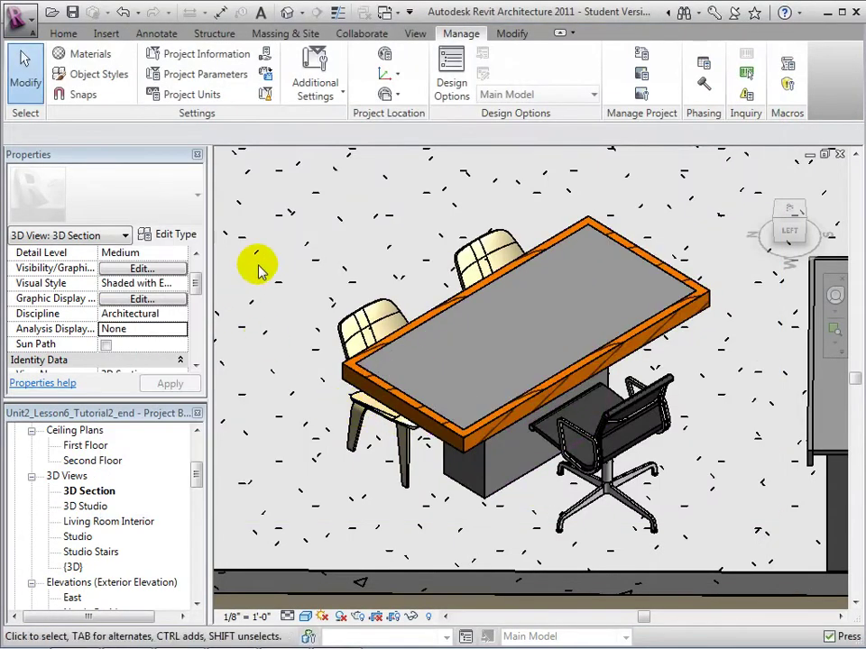
Assign the Glass Table material to the console table's Table Surface parameter
{"action": "left_click", "coordinate": [434, 303]}
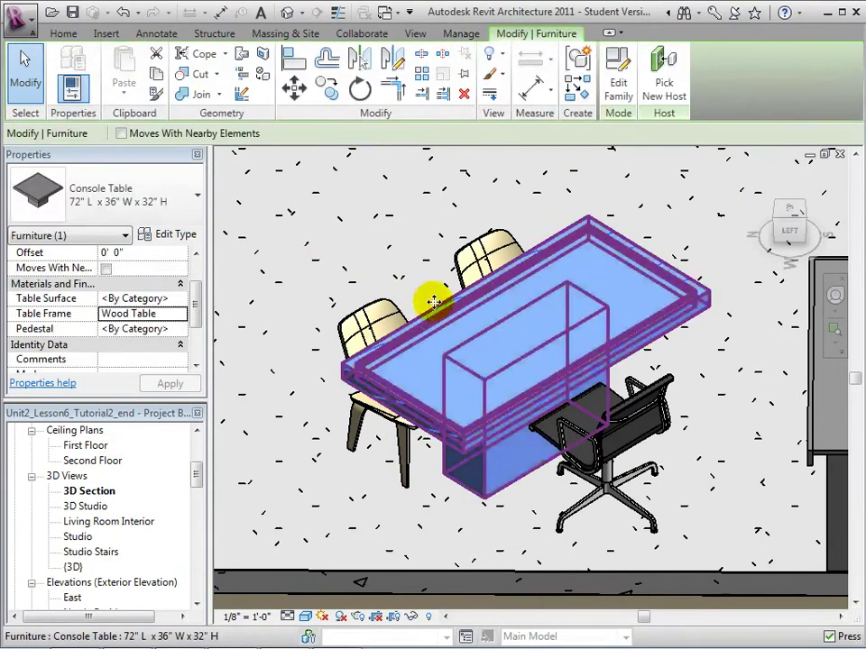
{"action": "left_click", "coordinate": [178, 297]}
{"action": "left_click", "coordinate": [182, 298]}
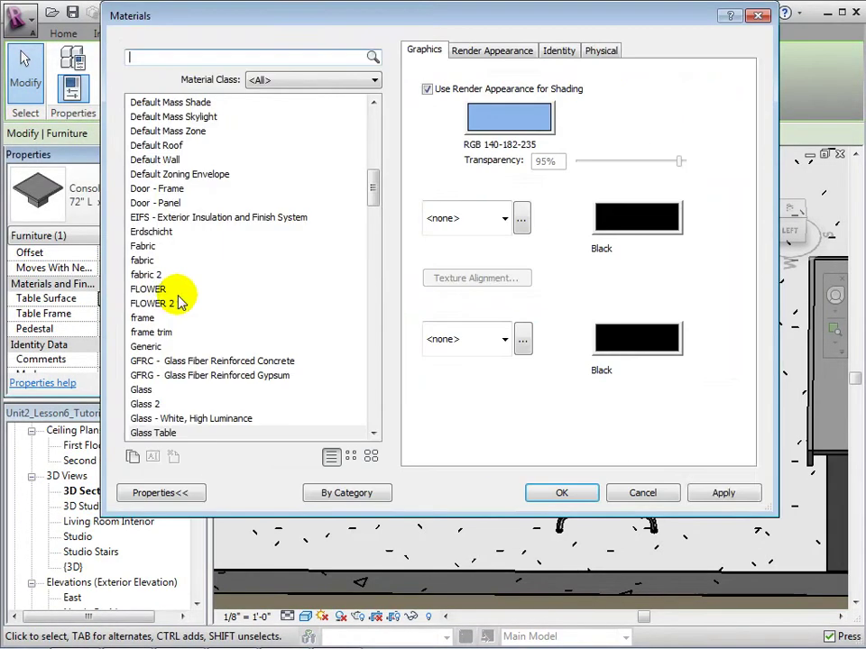
{"action": "left_click", "coordinate": [163, 433]}
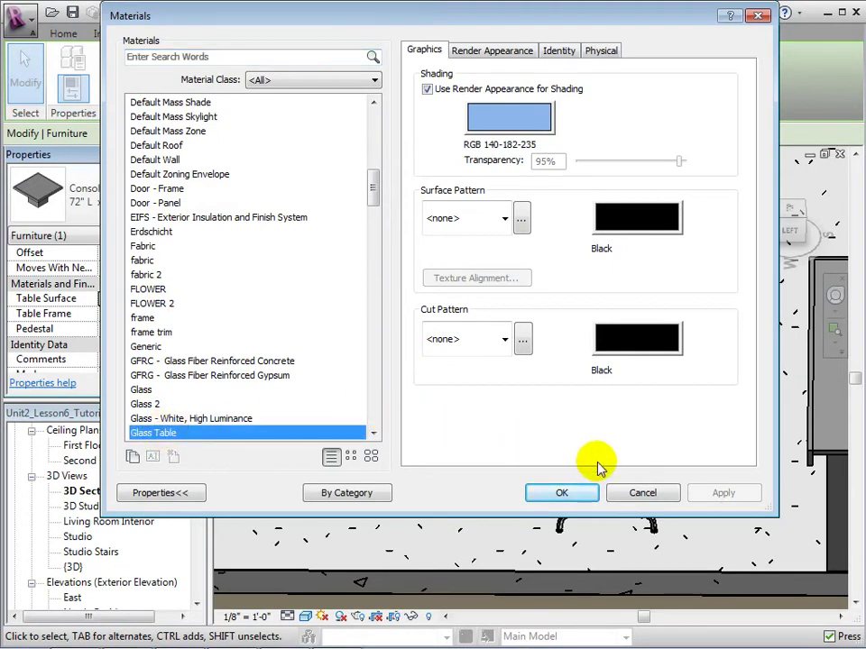
{"action": "left_click", "coordinate": [568, 495]}
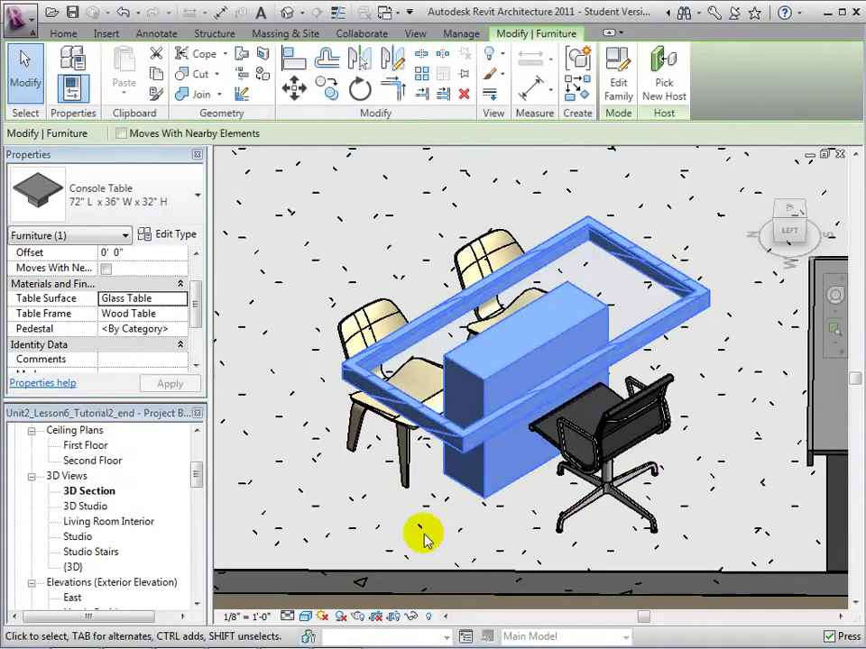
{"action": "left_click", "coordinate": [403, 534]}
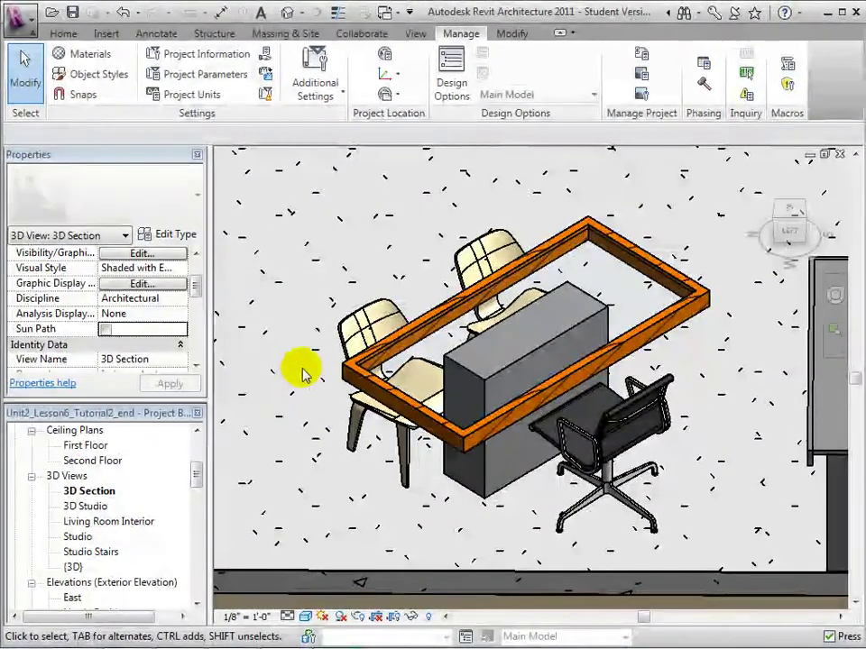
Duplicate the Stone material in the project's materials and name the copy Stone Table
{"action": "left_click", "coordinate": [80, 53]}
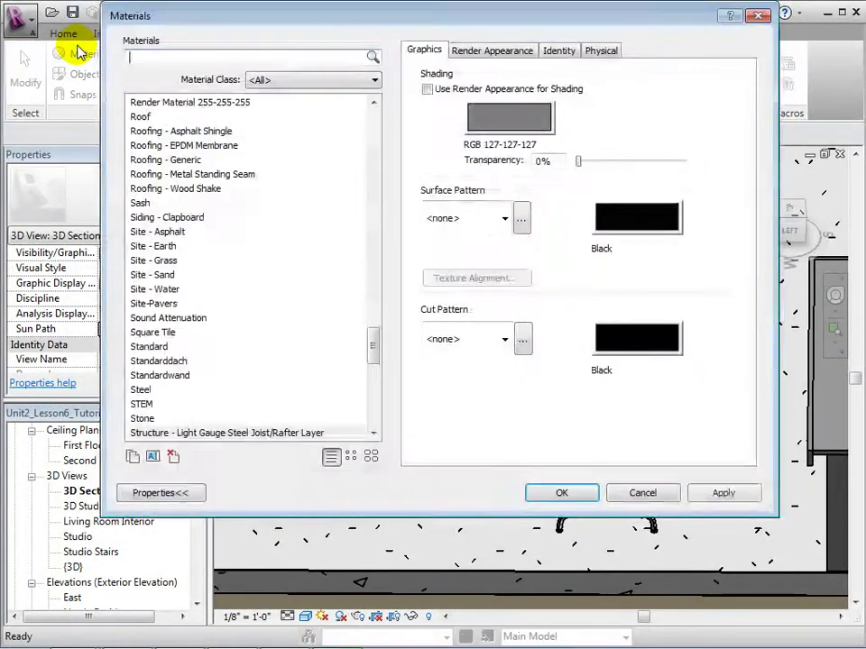
{"action": "left_click", "coordinate": [143, 419]}
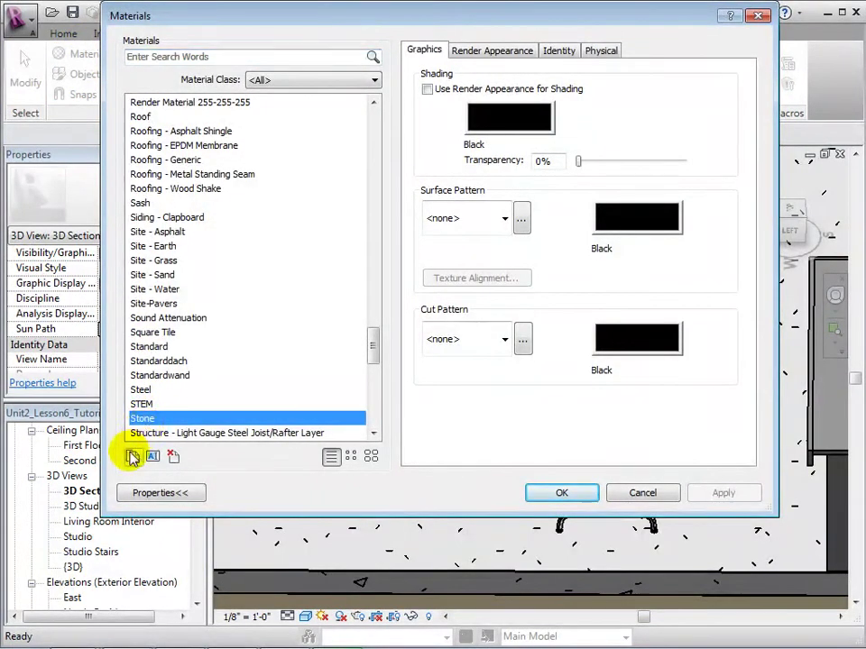
{"action": "left_click", "coordinate": [132, 457]}
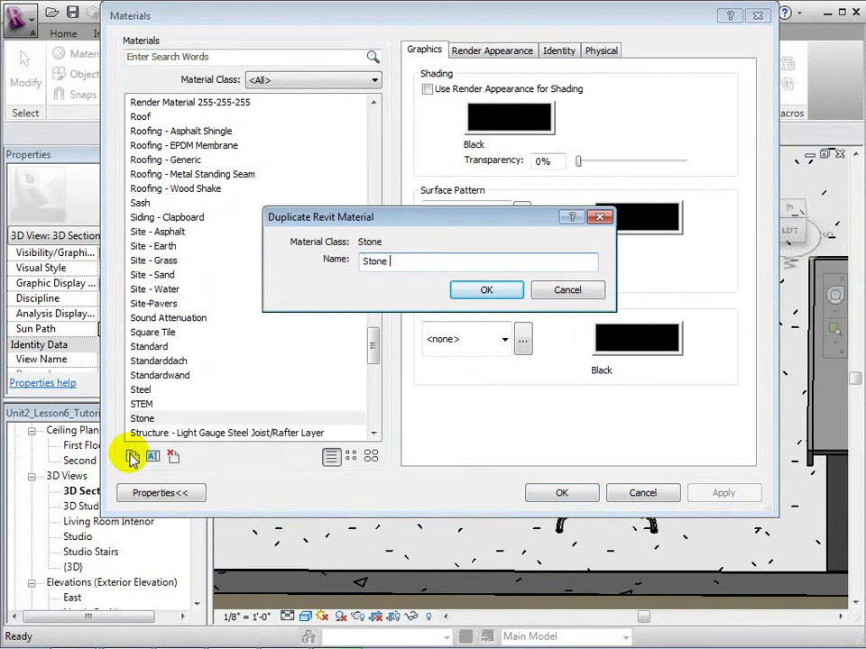
{"action": "type", "text": "Stone Table"}
{"action": "key", "text": "Return"}
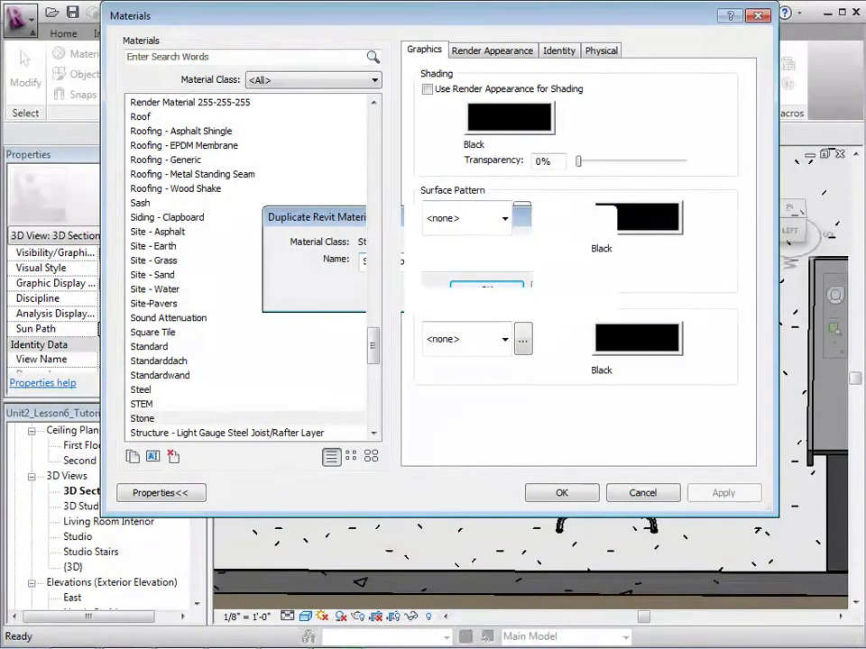
Replace the Stone Table material's render appearance image with Brecha Vendome from the Stone - Marble folder in Materials Images on the Desktop
{"action": "left_click", "coordinate": [146, 434]}
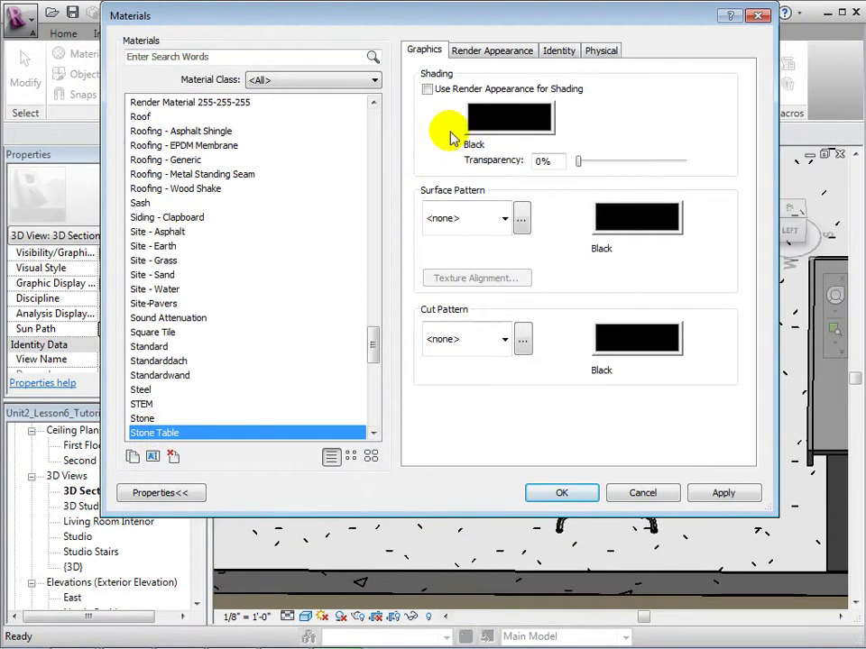
{"action": "left_click", "coordinate": [467, 54]}
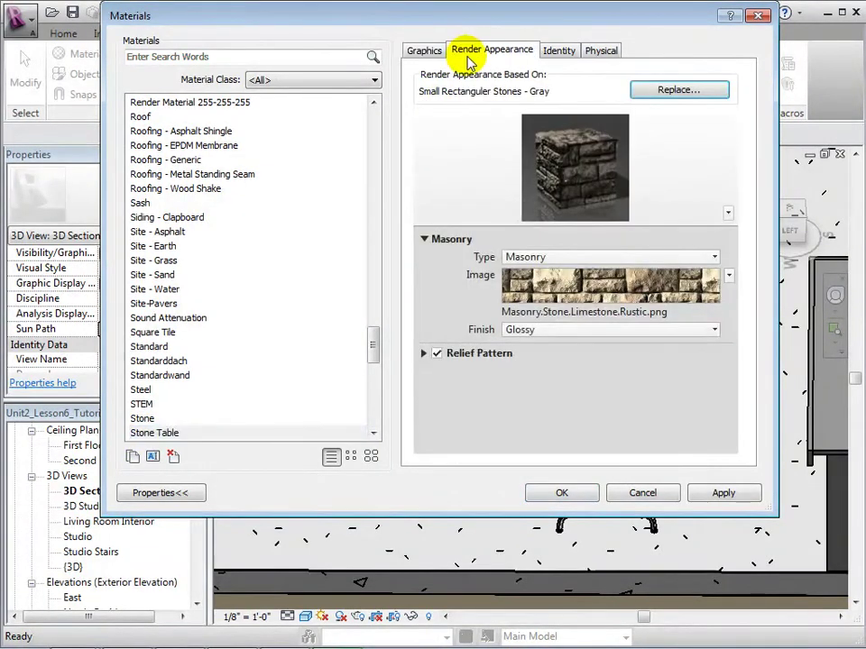
{"action": "left_click", "coordinate": [578, 312]}
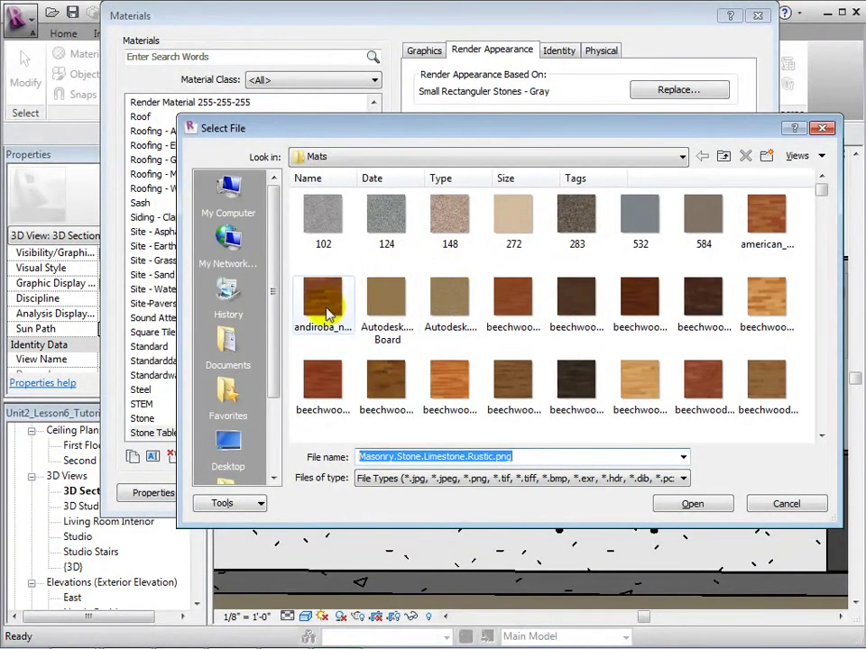
{"action": "left_click", "coordinate": [229, 442]}
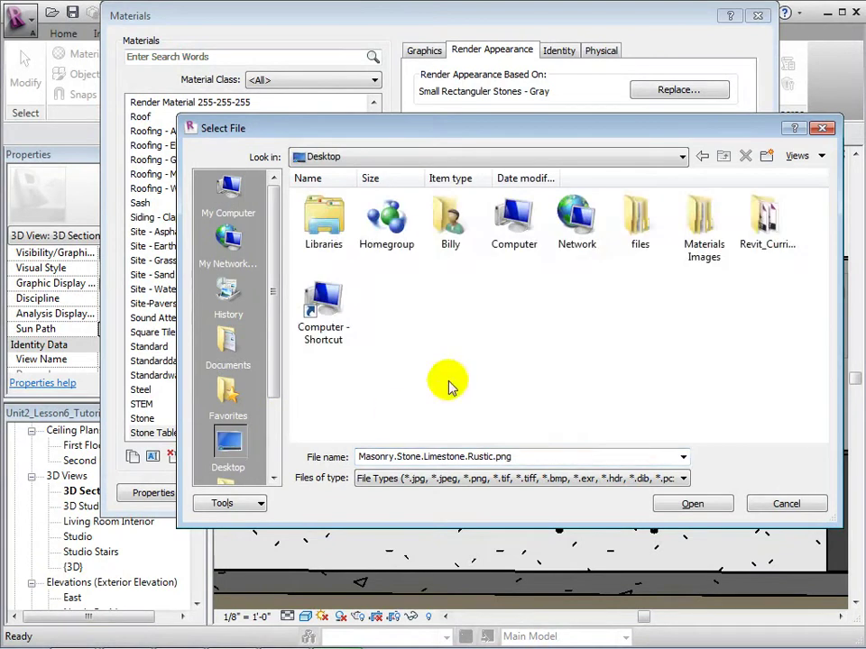
{"action": "double_click", "coordinate": [699, 226]}
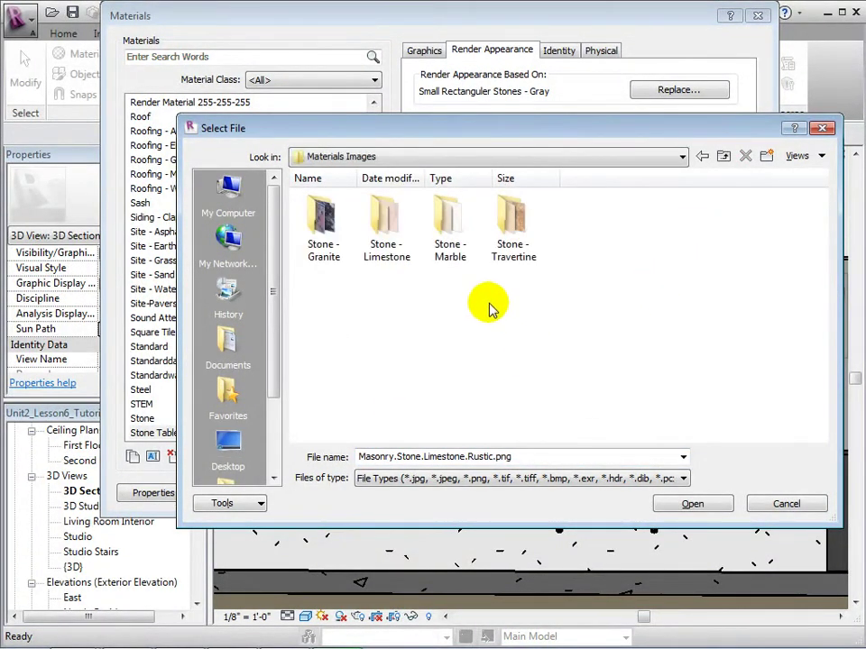
{"action": "double_click", "coordinate": [449, 230]}
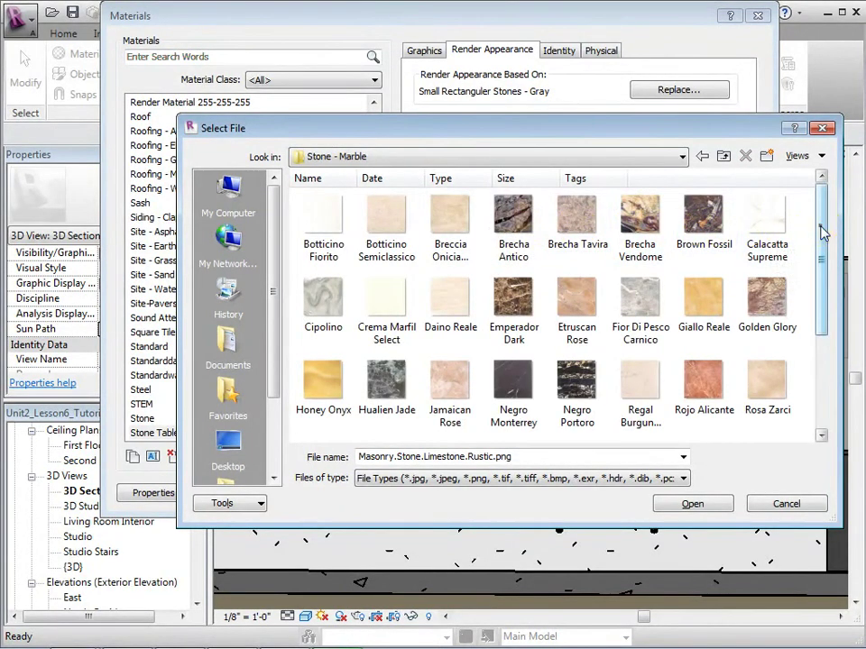
{"action": "mouse_move", "coordinate": [824, 233]}
{"action": "left_mouse_down"}
{"action": "mouse_move", "coordinate": [822, 348]}
{"action": "mouse_move", "coordinate": [820, 219]}
{"action": "left_mouse_up"}
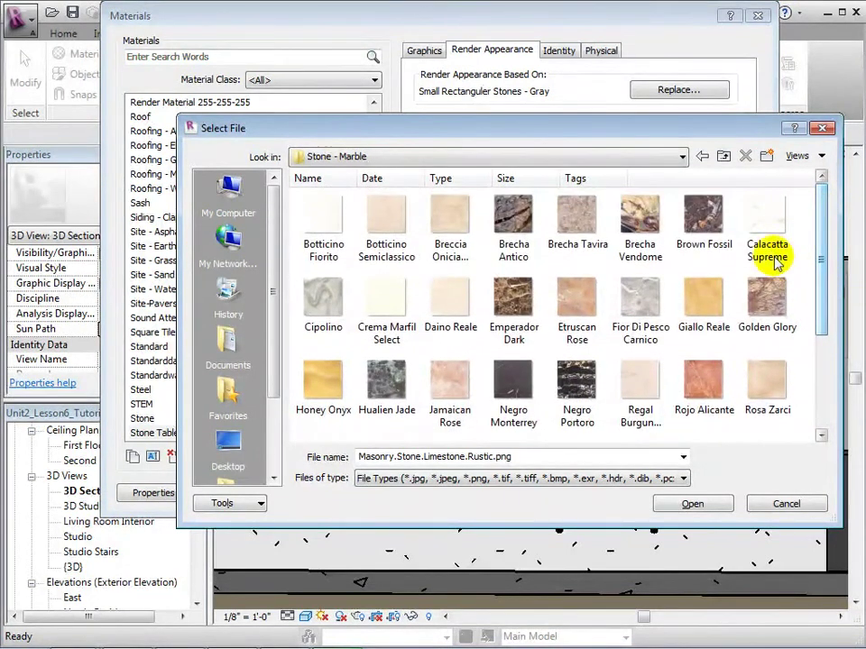
{"action": "double_click", "coordinate": [643, 222]}
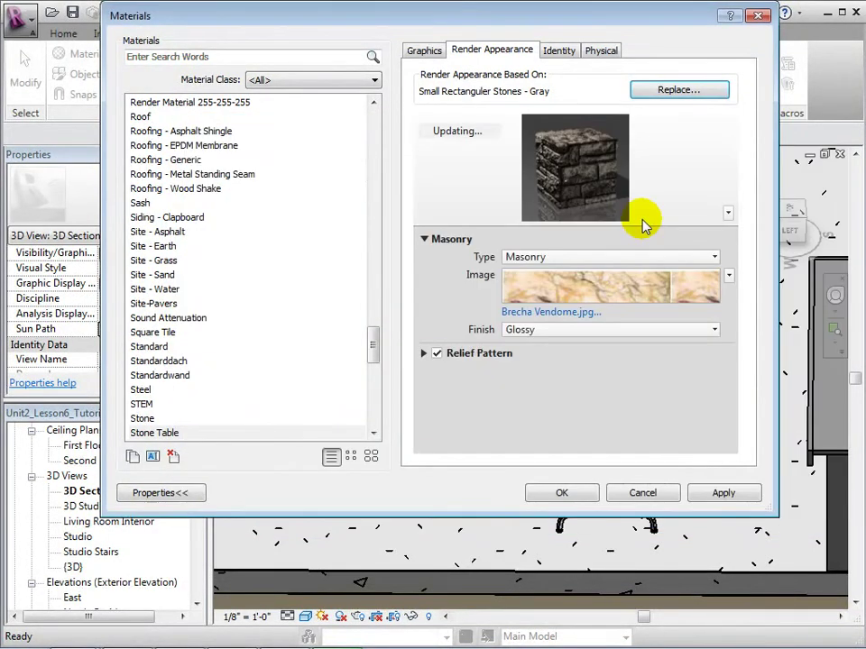
Give the Stone Table material a Matte finish and make it use its render appearance for shading, accepting the changes
{"action": "mouse_move", "coordinate": [514, 287]}
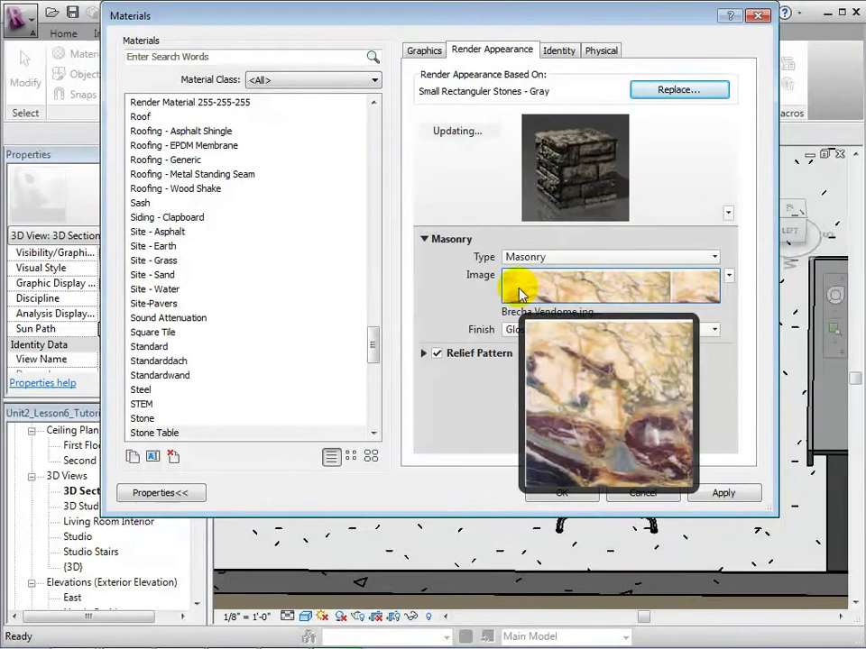
{"action": "left_click", "coordinate": [712, 330]}
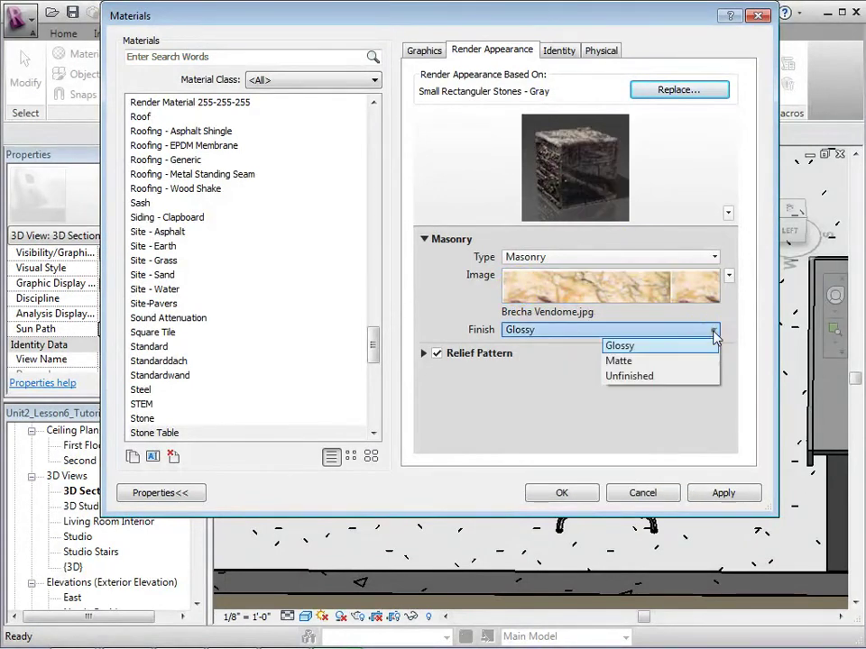
{"action": "left_click", "coordinate": [648, 363]}
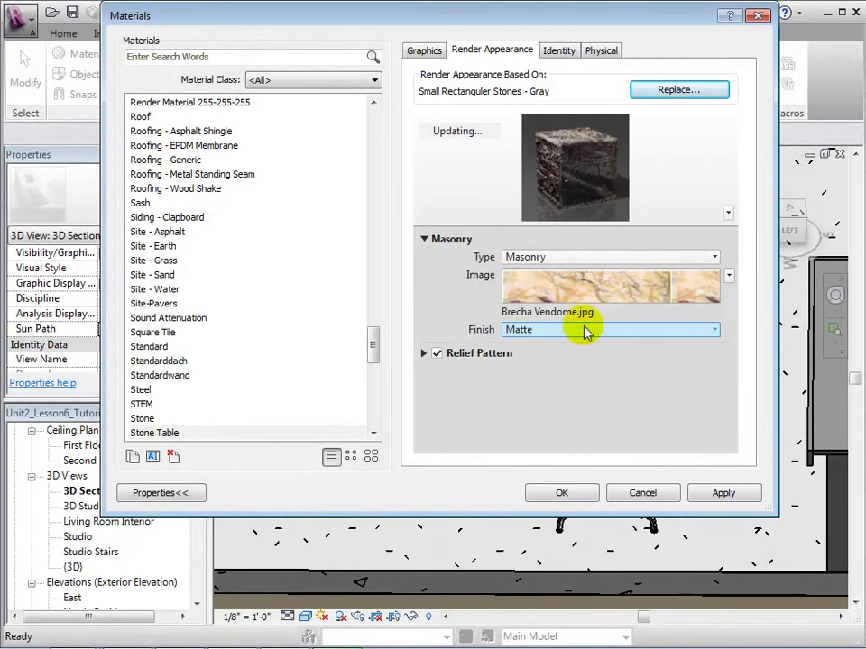
{"action": "left_click", "coordinate": [415, 51]}
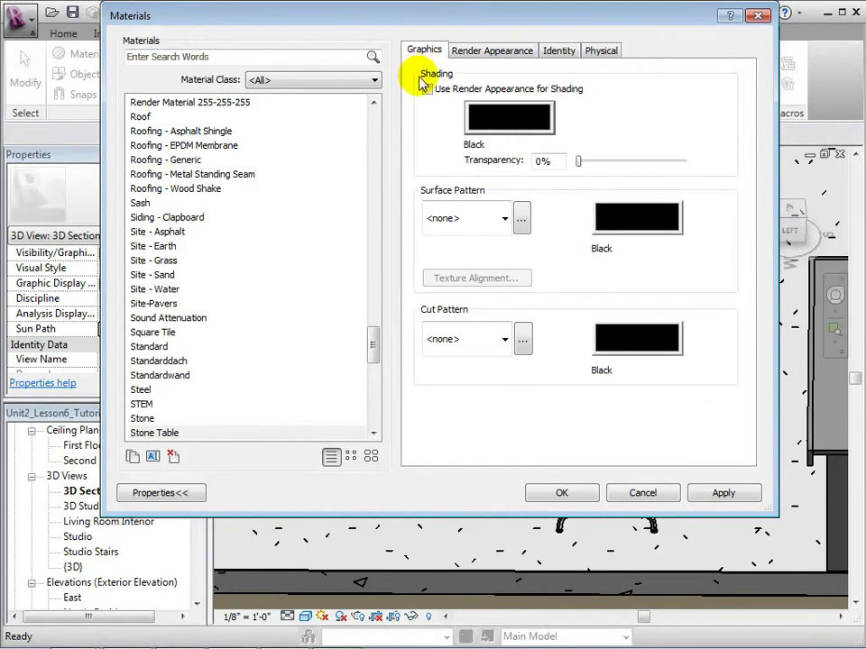
{"action": "left_click", "coordinate": [427, 90]}
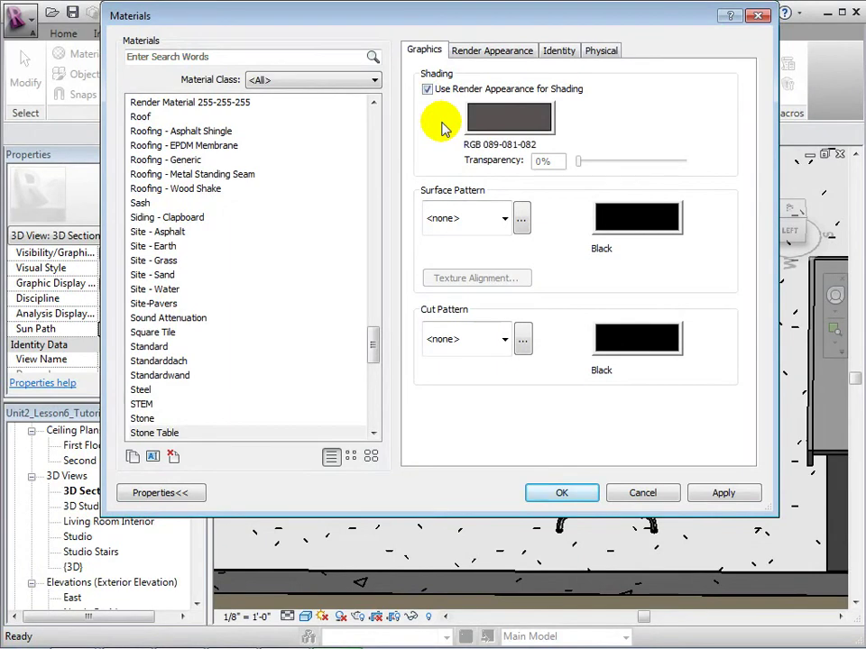
{"action": "left_click", "coordinate": [554, 493]}
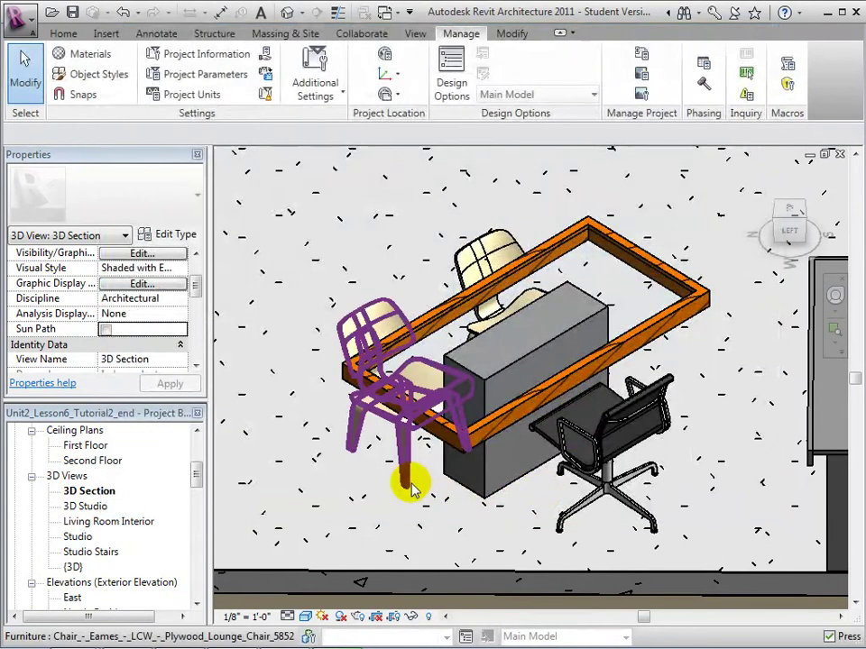
Assign the Stone Table material to the console table's Pedestal parameter
{"action": "left_click", "coordinate": [468, 451]}
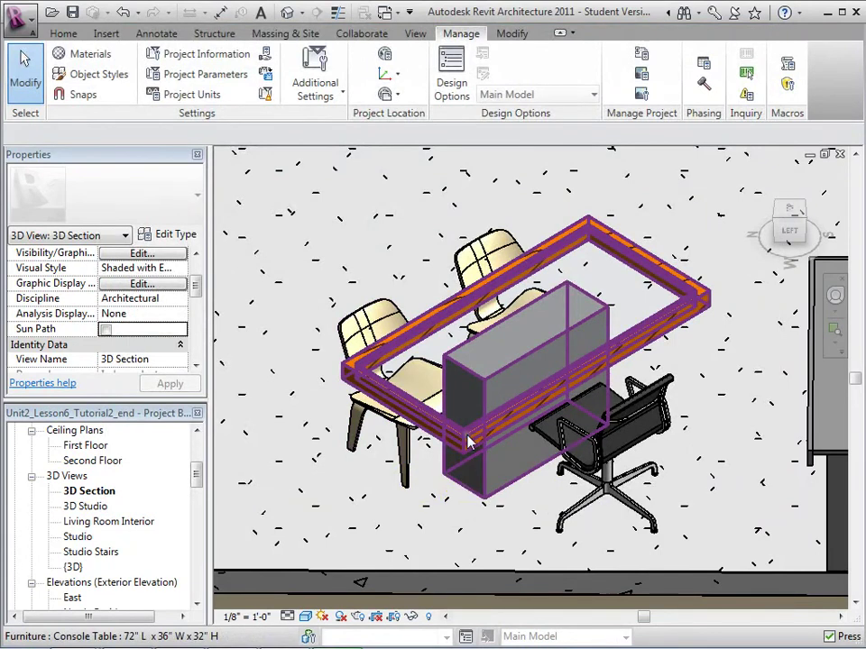
{"action": "left_click", "coordinate": [185, 316]}
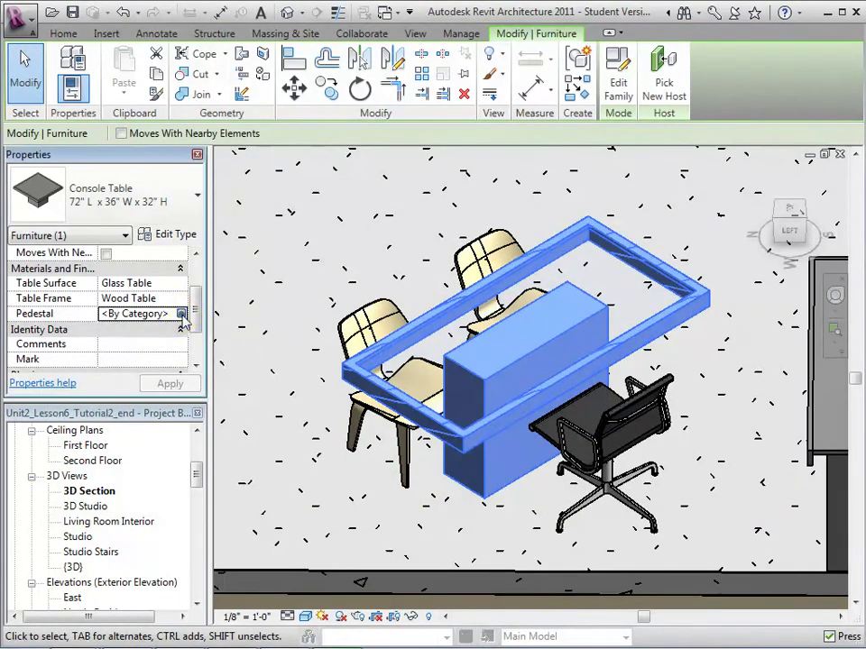
{"action": "left_click", "coordinate": [181, 314]}
{"action": "left_click", "coordinate": [170, 434]}
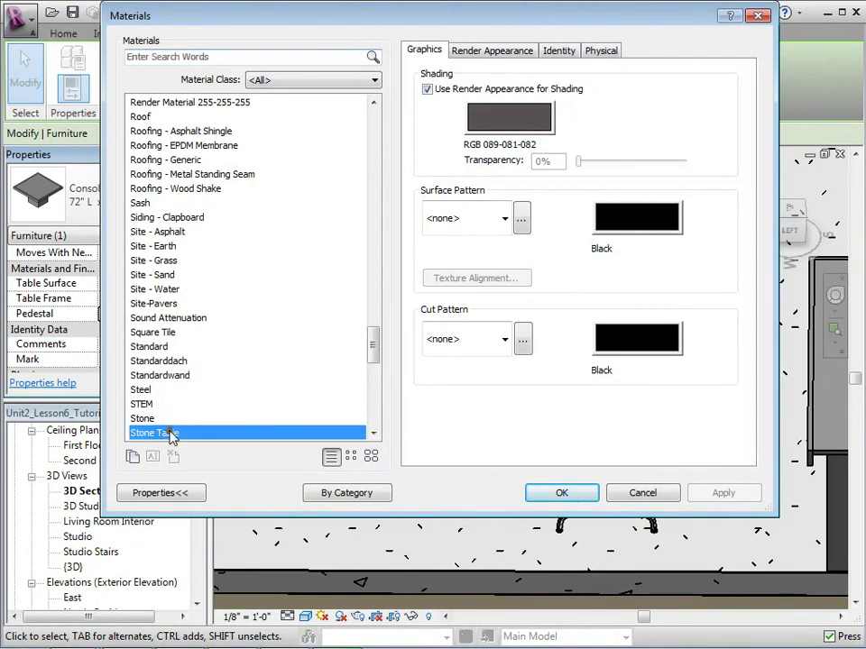
{"action": "left_click", "coordinate": [560, 490]}
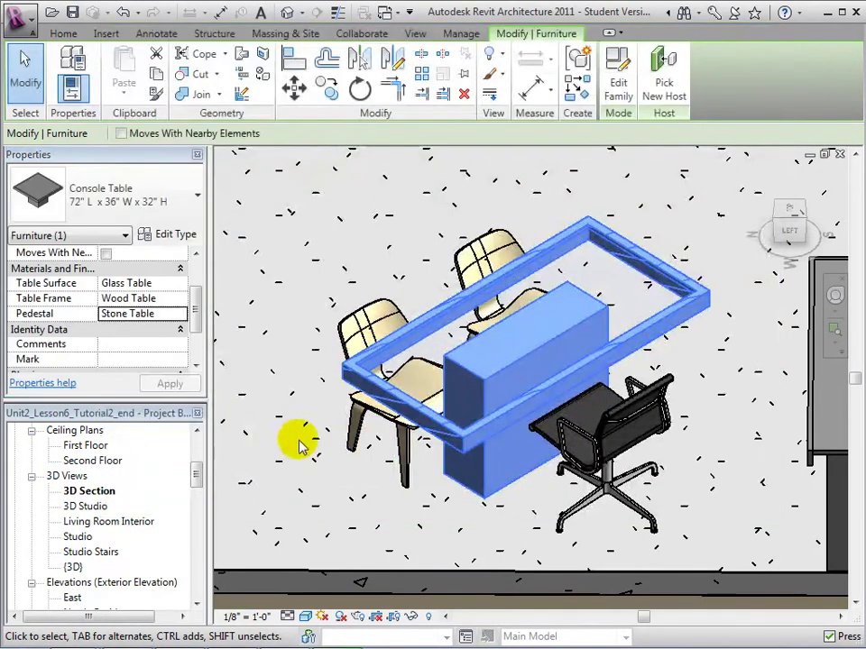
{"action": "left_click", "coordinate": [300, 445]}
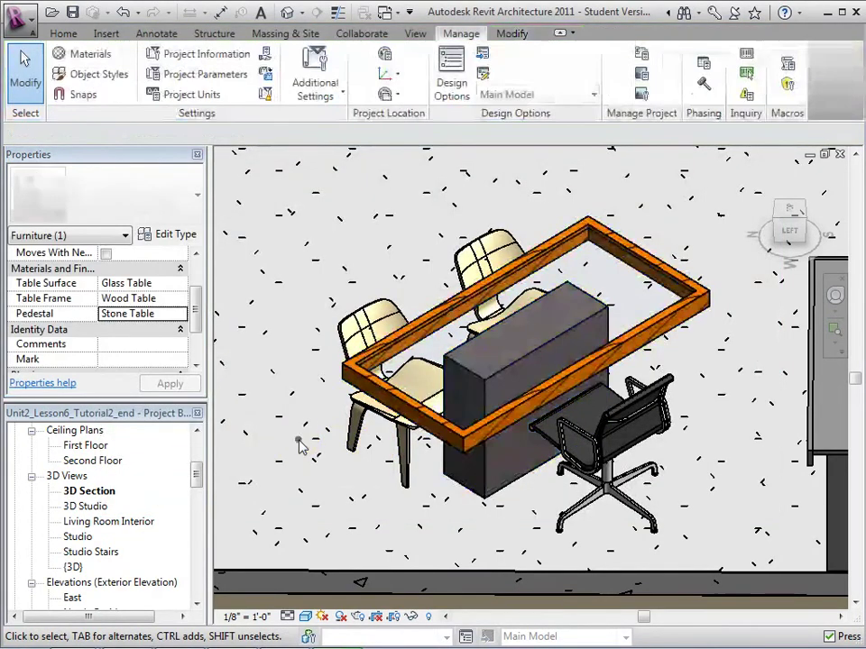
{"action": "left_click", "coordinate": [300, 446]}
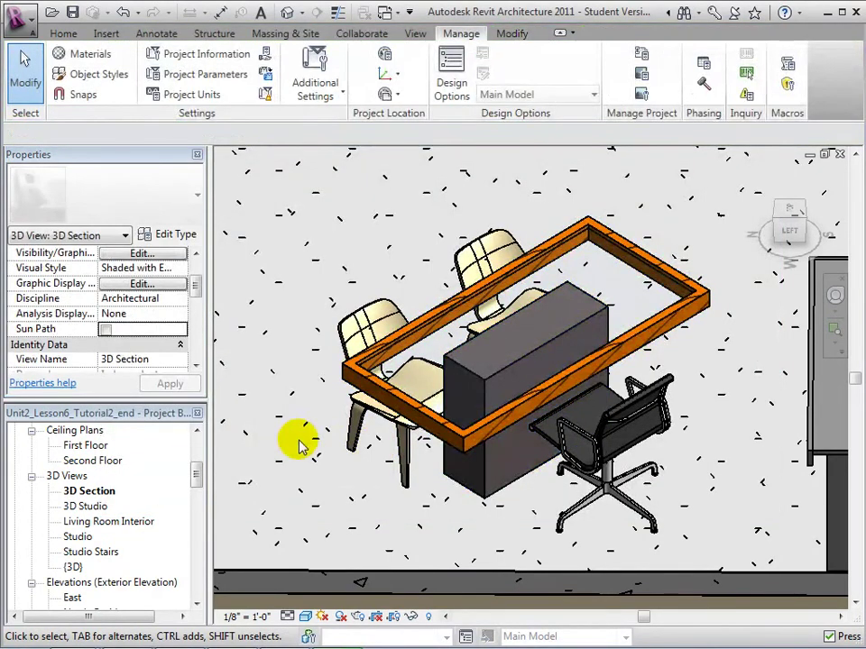
Set the 3D Section view's visual style to Realistic
{"action": "left_click", "coordinate": [306, 616]}
{"action": "left_click", "coordinate": [326, 600]}
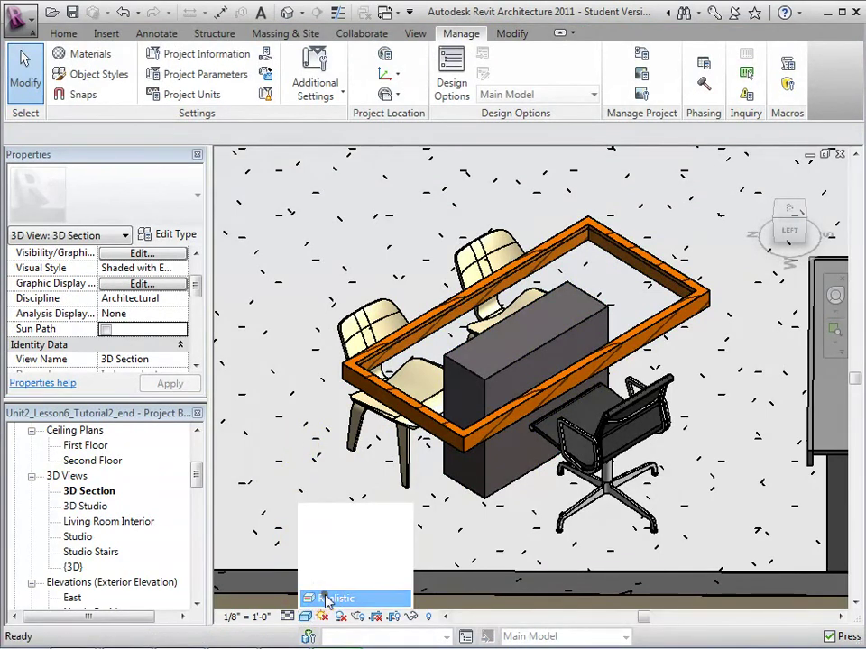